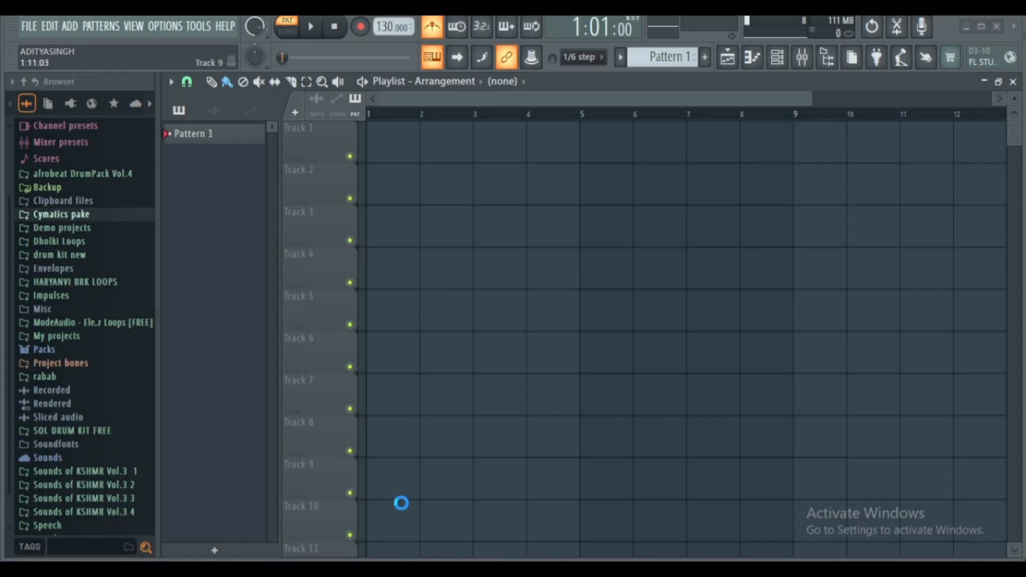
mouse_move(36, 27)
left_mouse_down()
mouse_move(672, 315)
mouse_move(692, 495)
left_mouse_up()
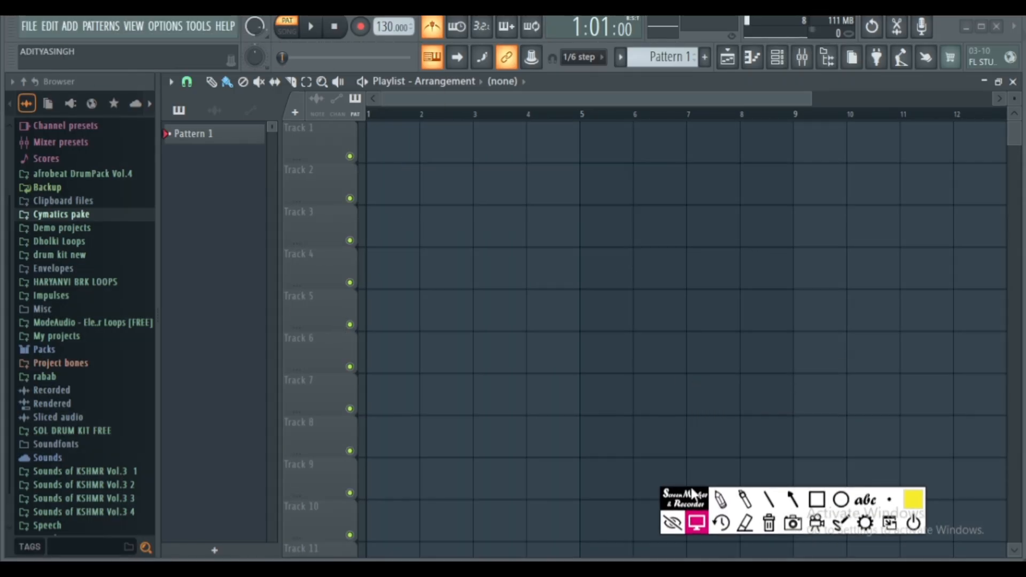
left_click(817, 502)
left_click_drag(418, 44, 359, 22)
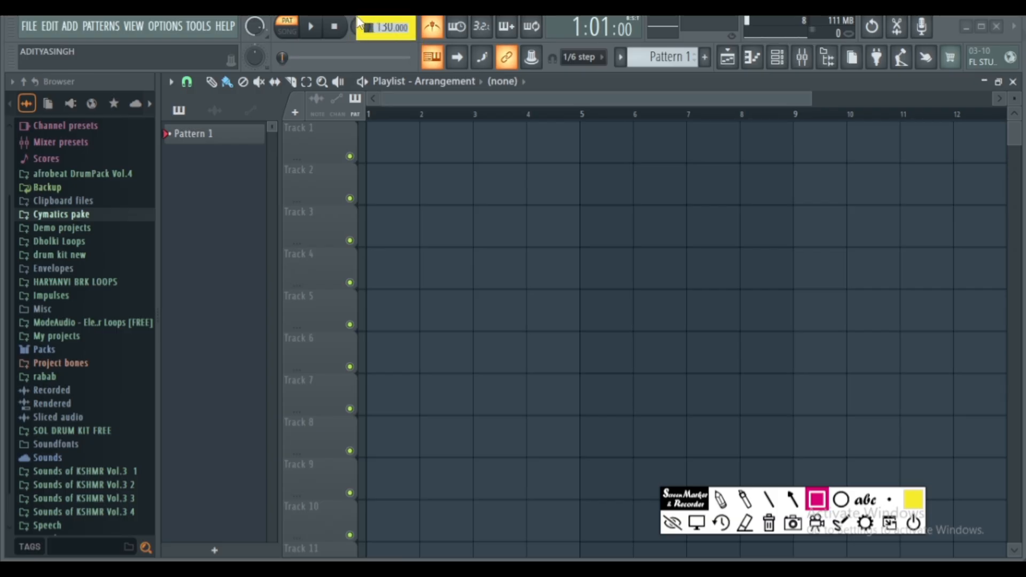
left_click(745, 523)
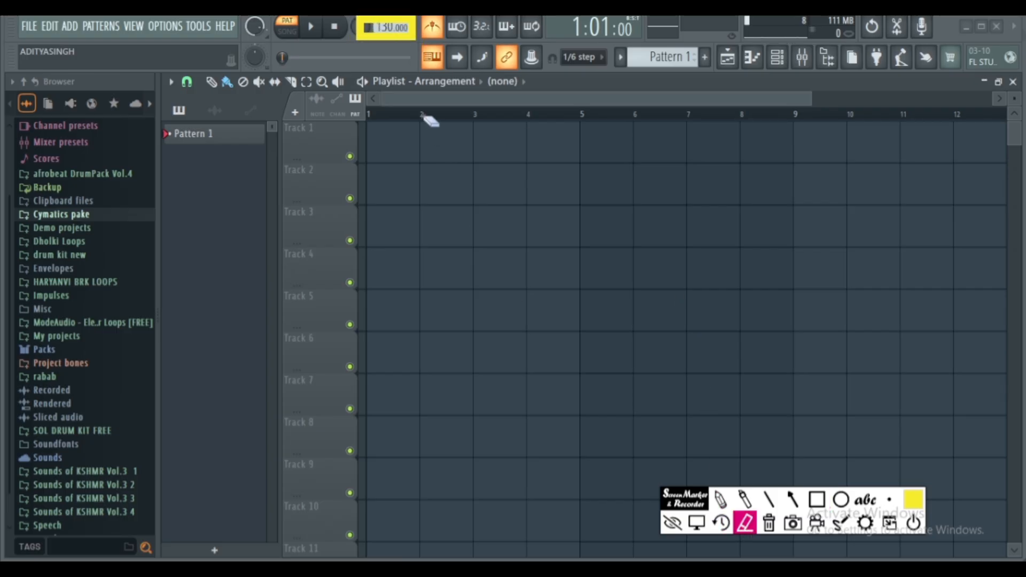
left_click_drag(386, 39, 420, 54)
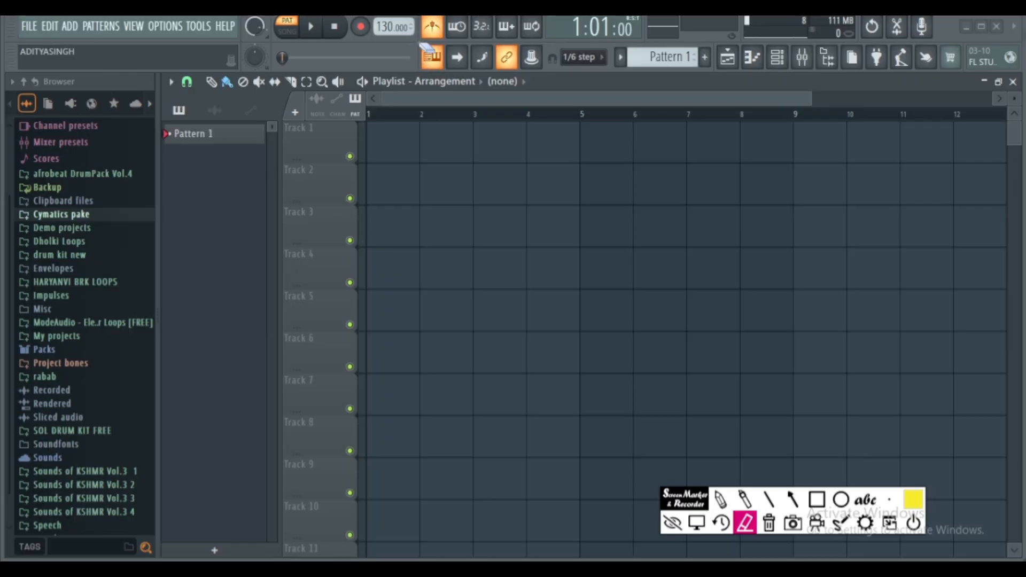
Draw an unfilled yellow rectangle around the tempo display with the screen marker, then leave drawing mode
left_click(817, 499)
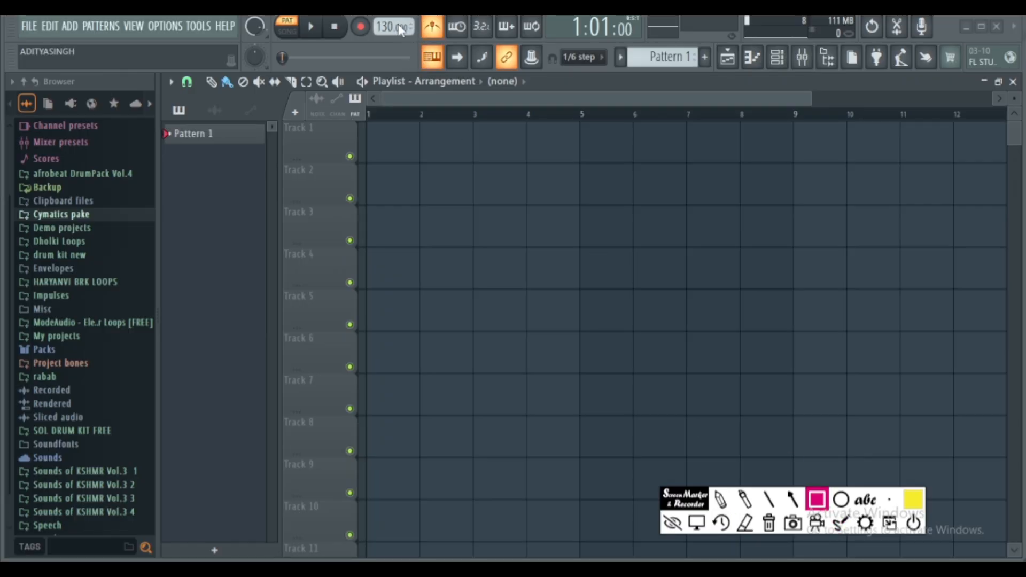
left_click_drag(423, 39, 358, 18)
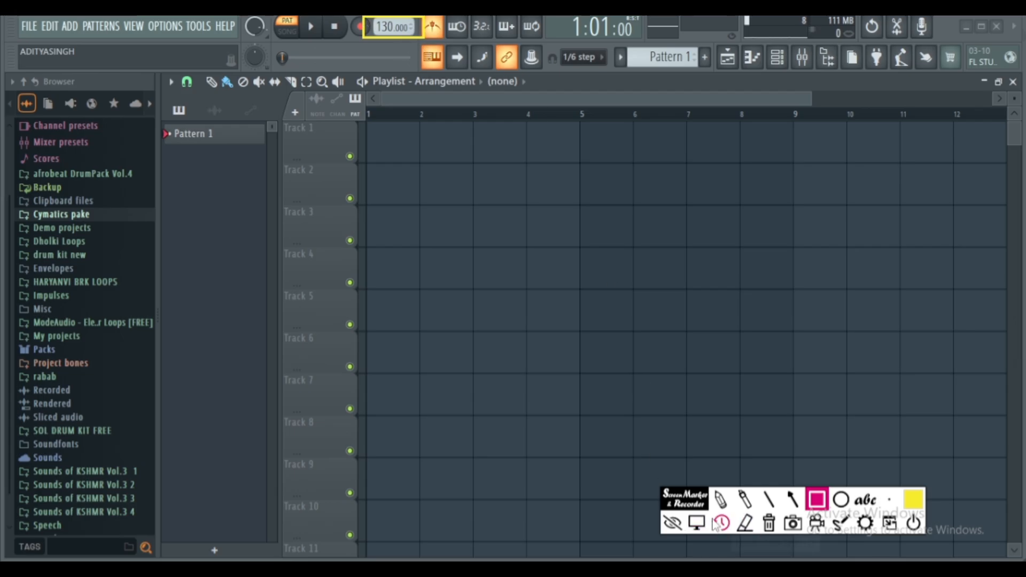
left_click(720, 499)
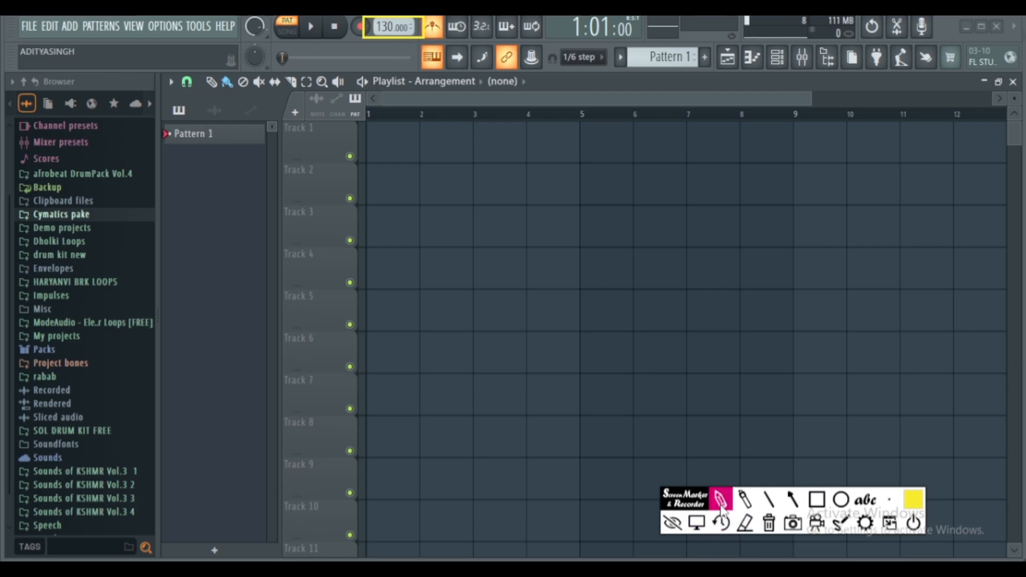
key("Escape")
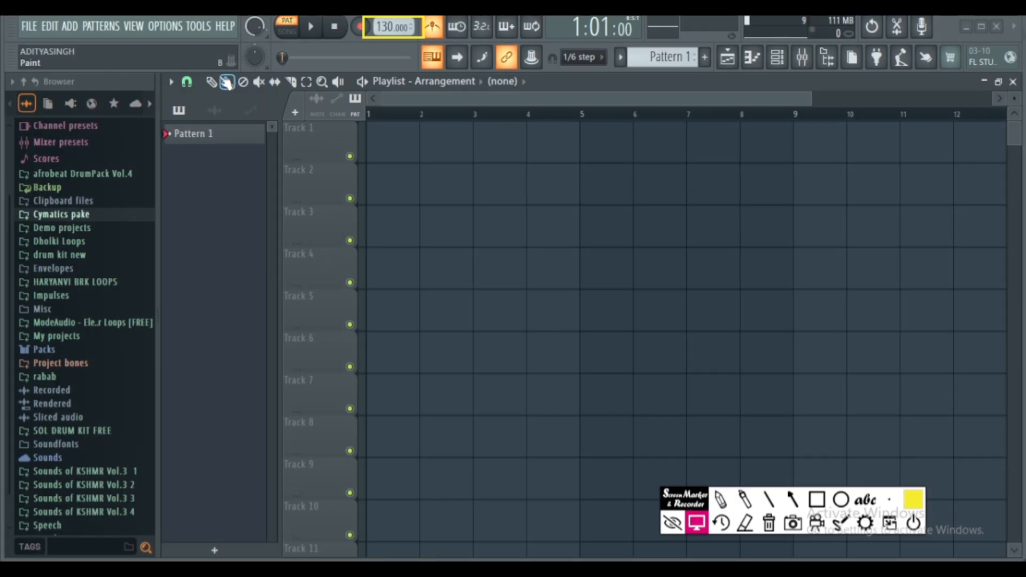
Add Dark Melody Loops 4, 8 and 2 and Lofi Melody Loop 1 from the Cymatics 2020 melody collection to separate playlist tracks
left_click(65, 215)
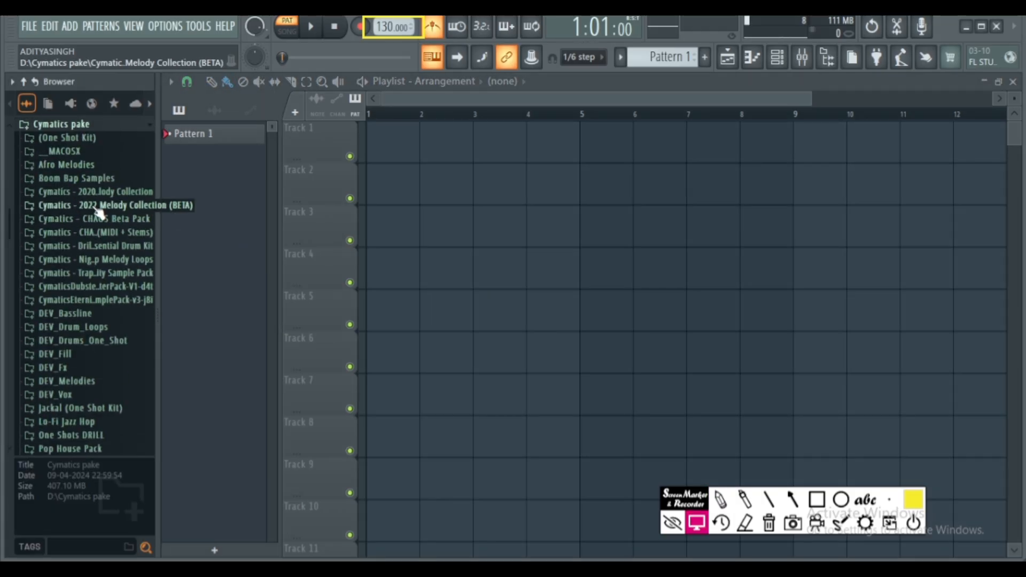
left_click(96, 192)
left_click_drag(102, 234, 545, 229)
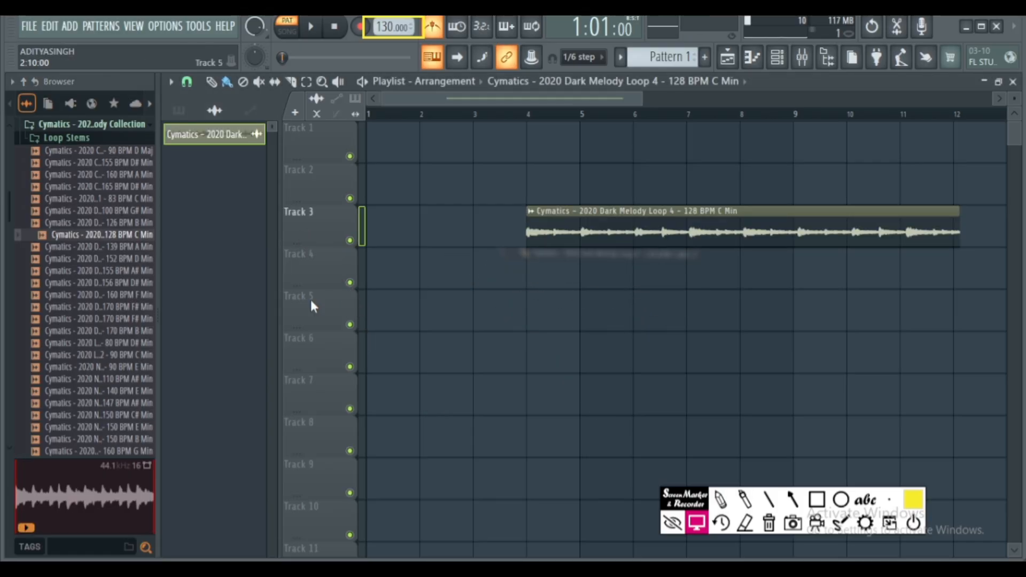
left_click_drag(70, 283, 684, 355)
left_click_drag(107, 343, 644, 387)
left_click_drag(101, 210, 619, 288)
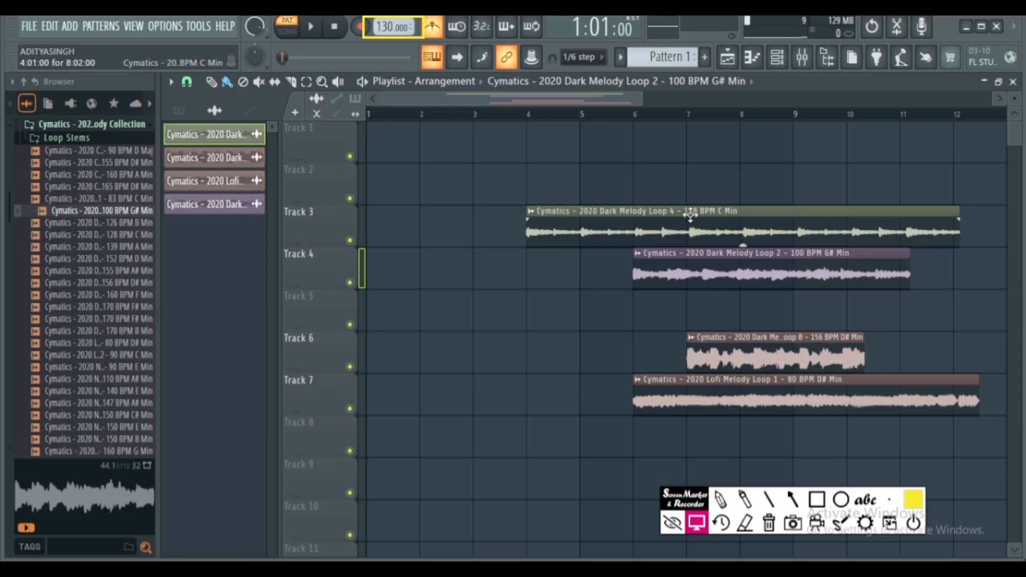
Align the four clips to bar 1: Dark Loop 4 on Track 1, Loop 2 on Track 2, Loop 8 on Track 4, Lofi Loop 1 on Track 6
left_click_drag(641, 231, 524, 140)
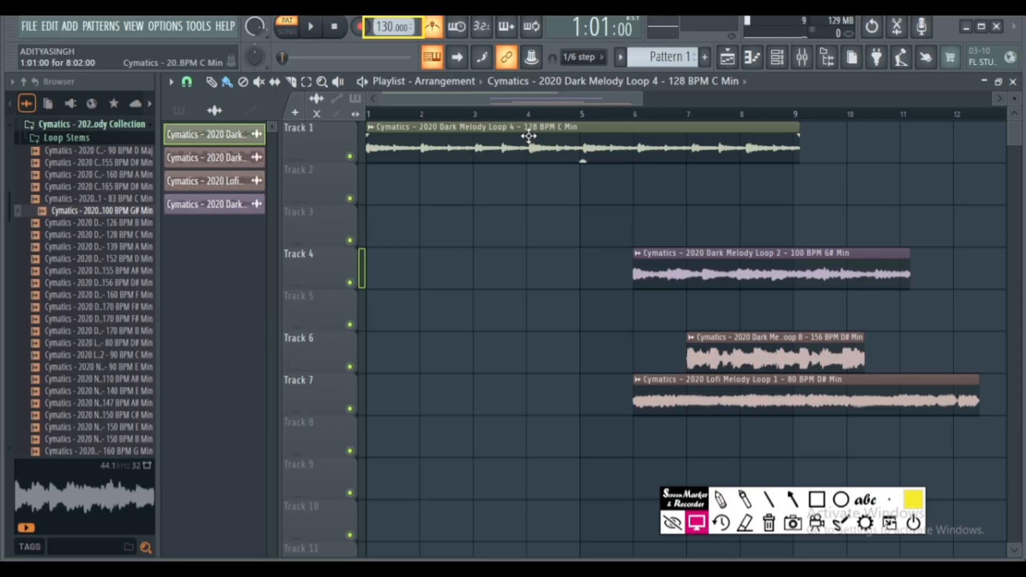
left_click_drag(701, 264, 465, 185)
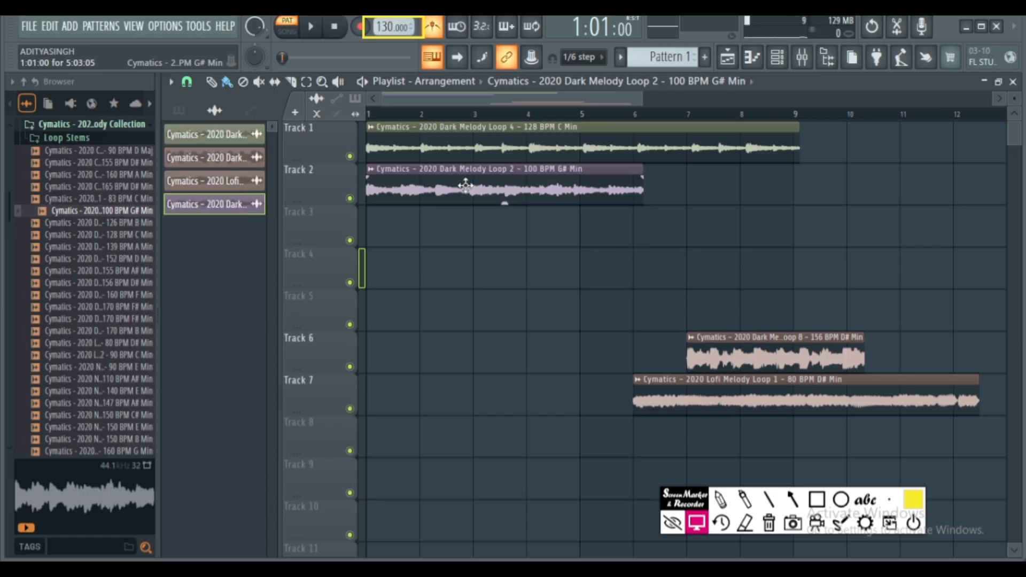
left_click_drag(753, 347, 443, 245)
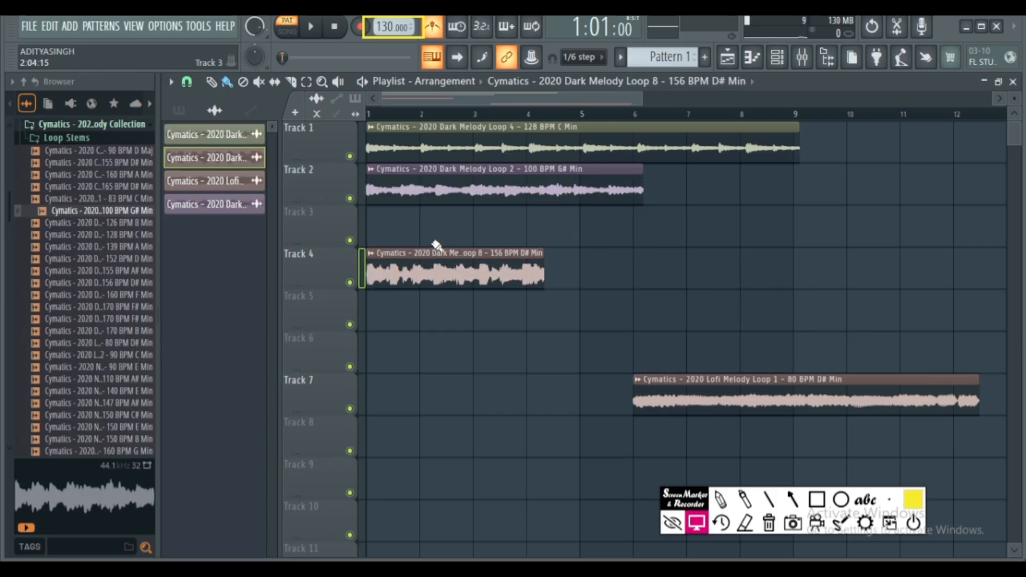
left_click_drag(737, 381, 493, 353)
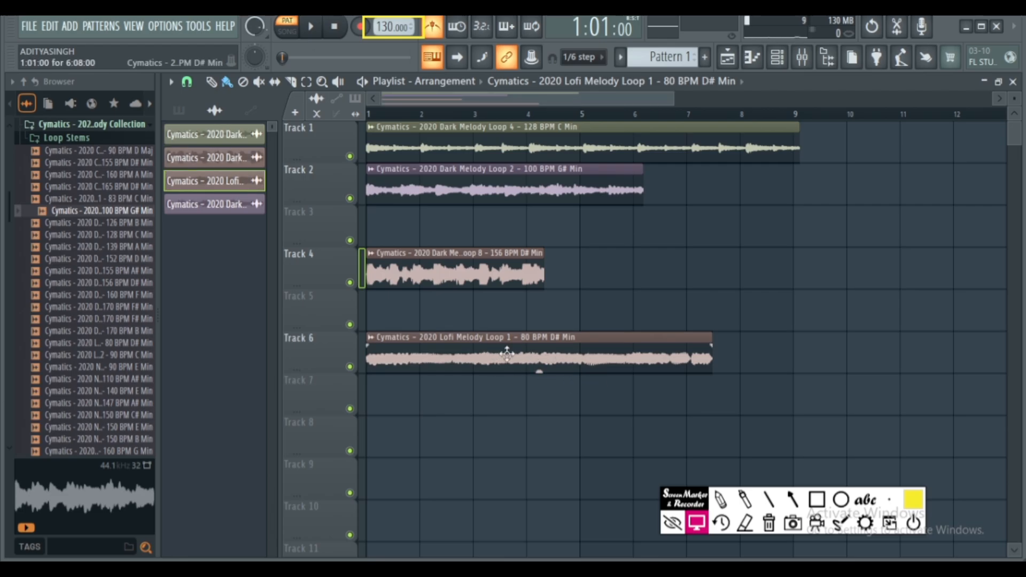
mouse_move(431, 267)
left_mouse_down()
mouse_move(646, 267)
mouse_move(433, 270)
mouse_move(441, 278)
left_mouse_up()
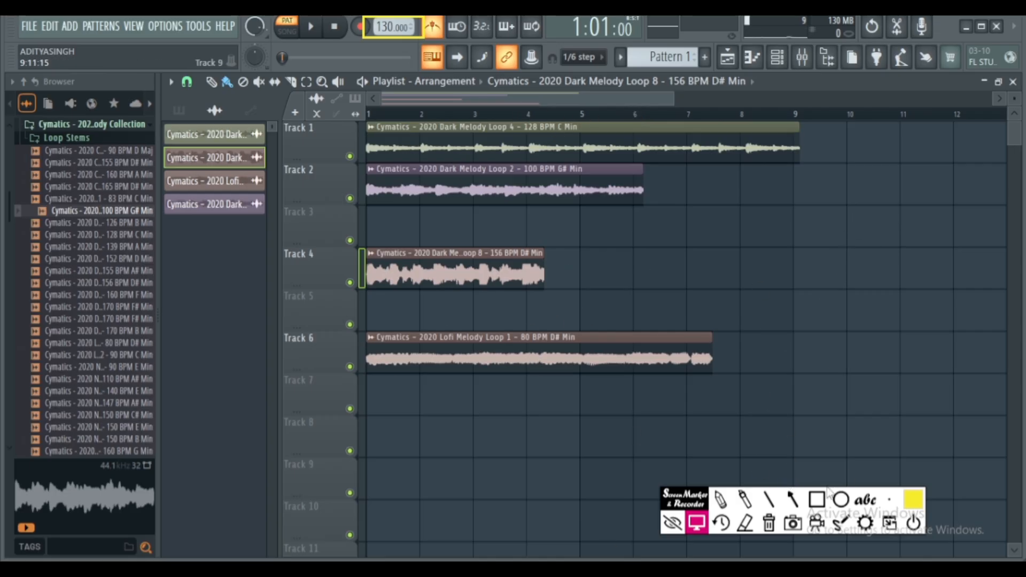
left_click(818, 501)
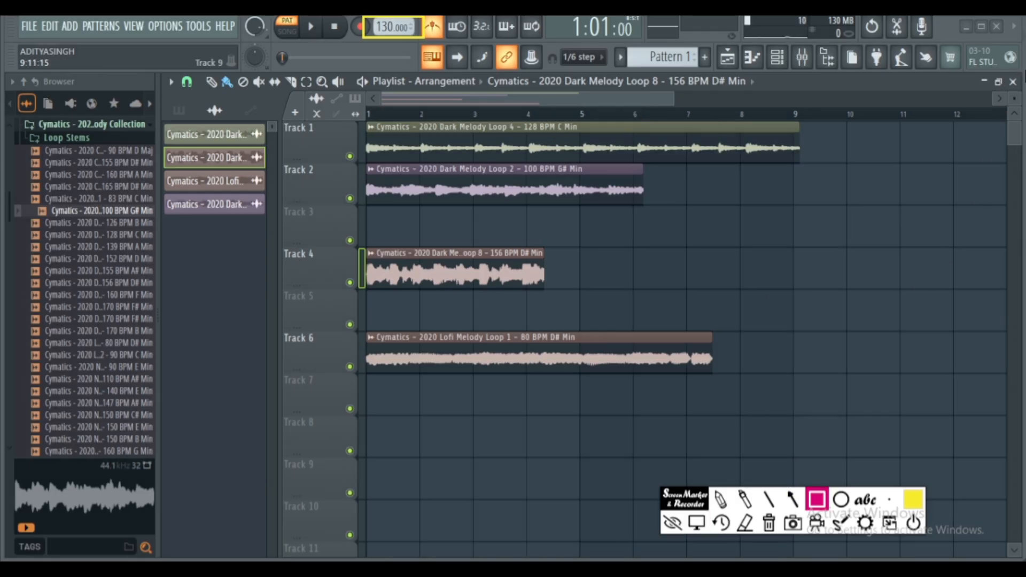
mouse_move(1019, 75)
left_mouse_down()
mouse_move(700, 161)
mouse_move(503, 394)
mouse_move(421, 520)
mouse_move(344, 552)
mouse_move(281, 560)
left_mouse_up()
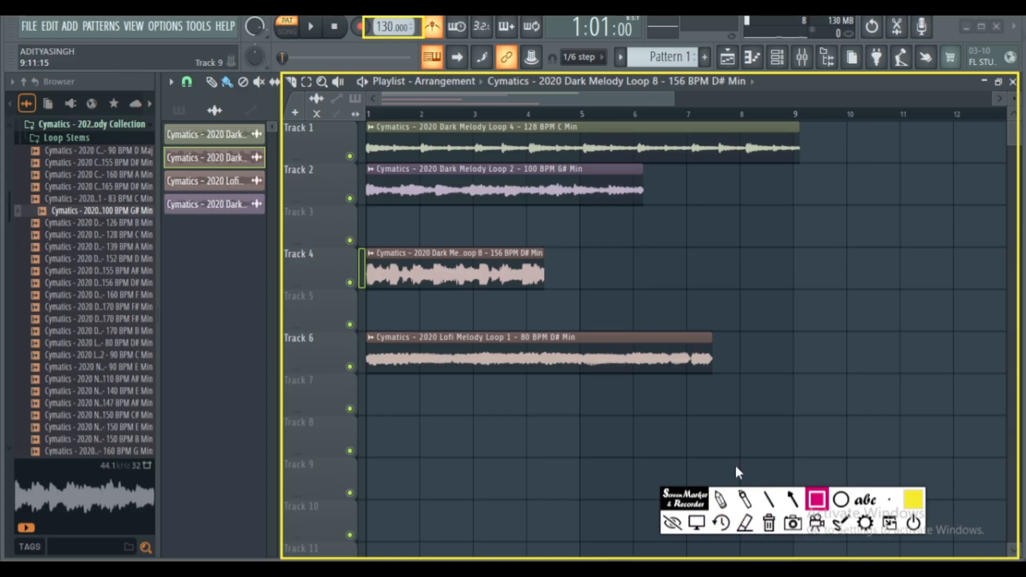
left_click(745, 523)
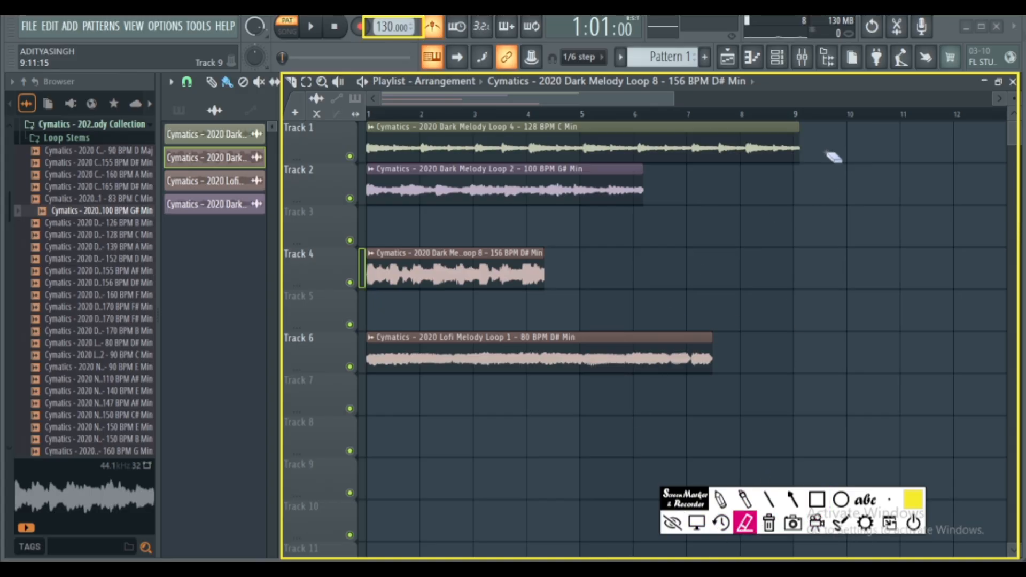
left_click(783, 79)
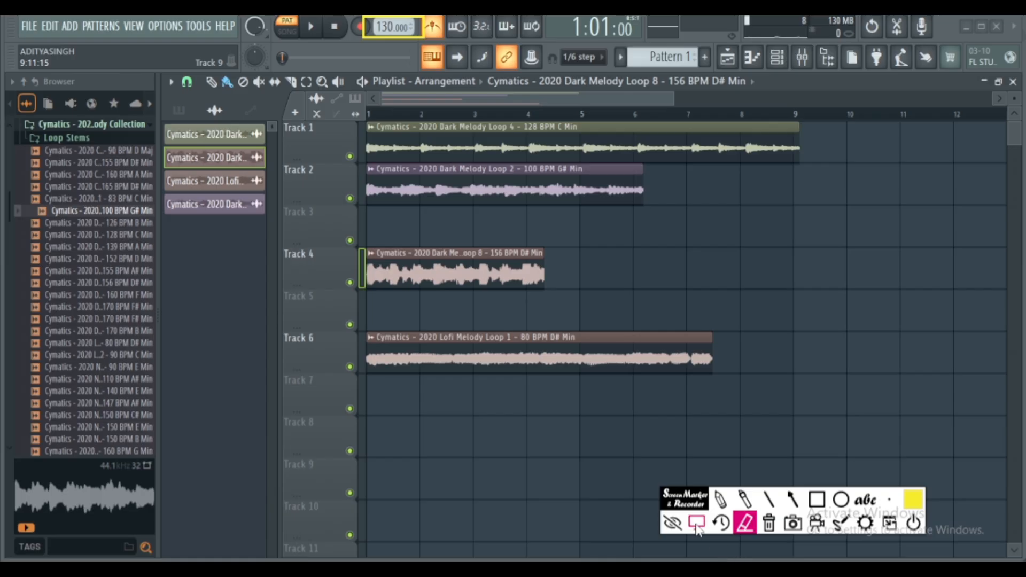
left_click(697, 523)
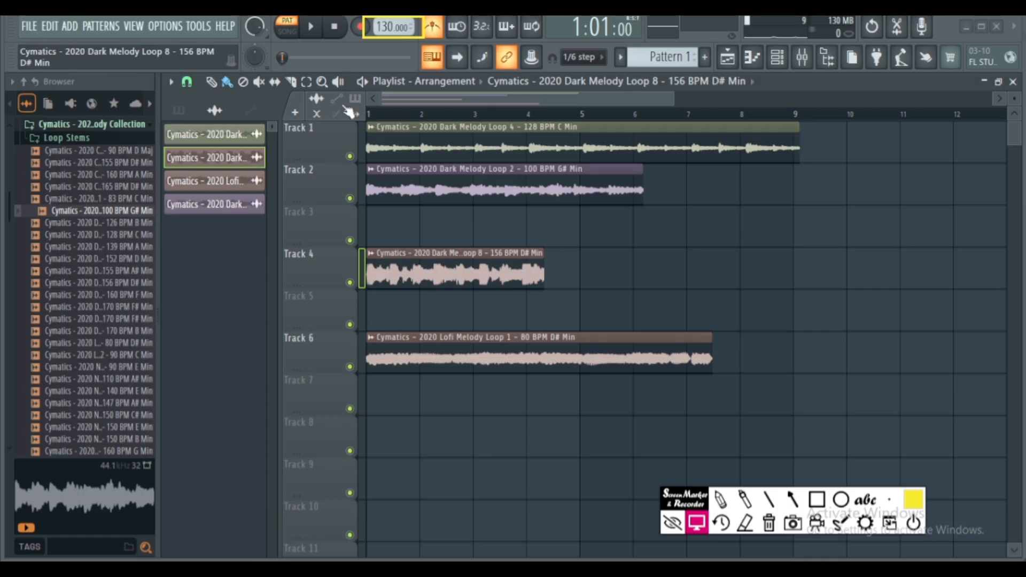
Show all channels in the Channel rack and fill the 808 Kick on every fourth step from step 1
left_click(777, 57)
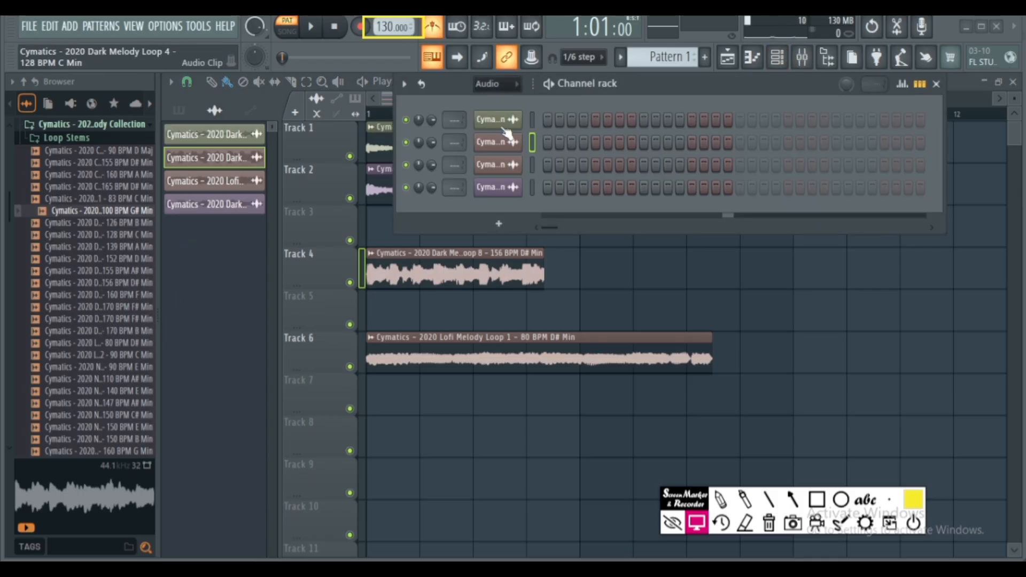
left_click(494, 84)
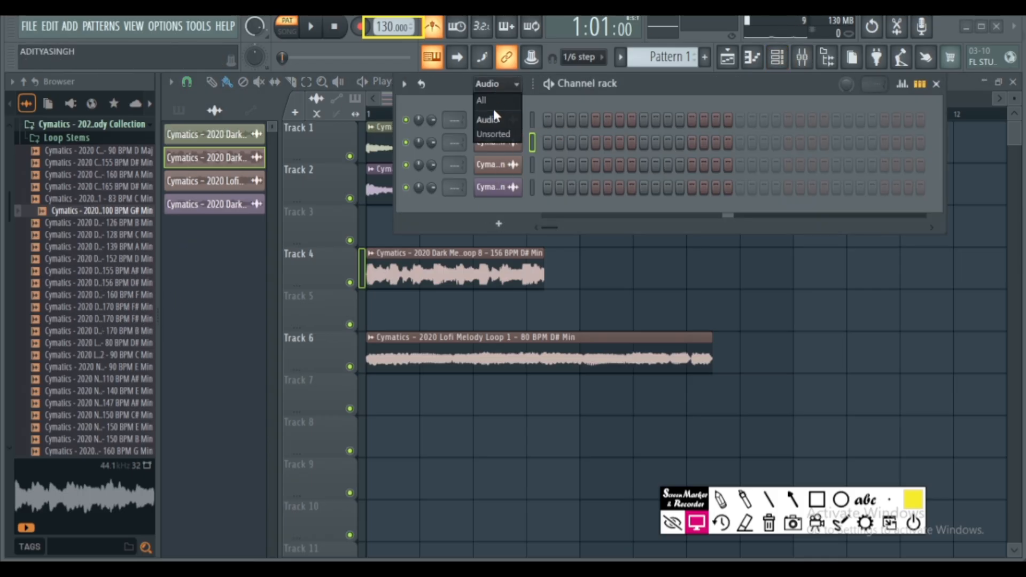
left_click(491, 101)
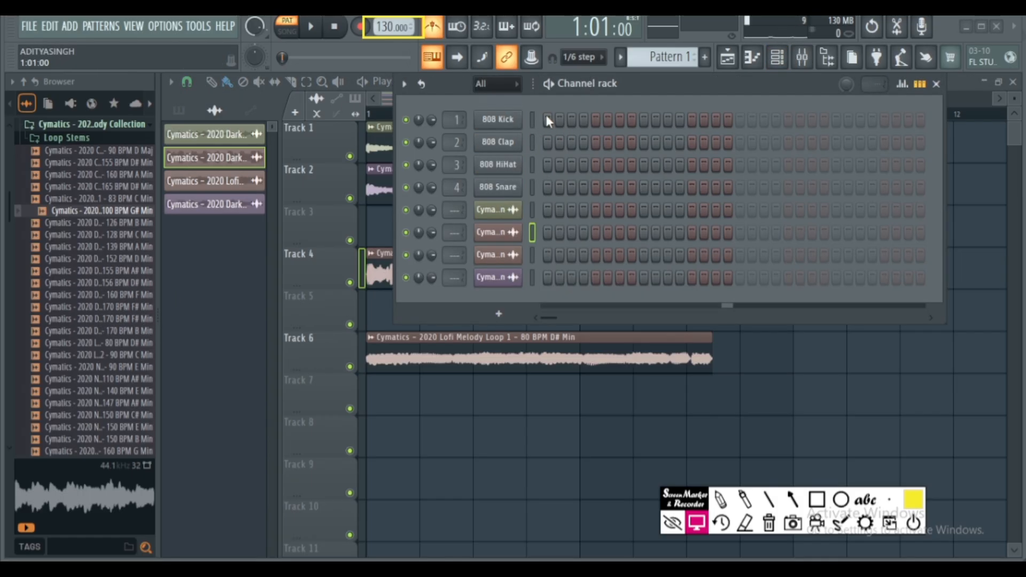
right_click(498, 122)
left_click(694, 194)
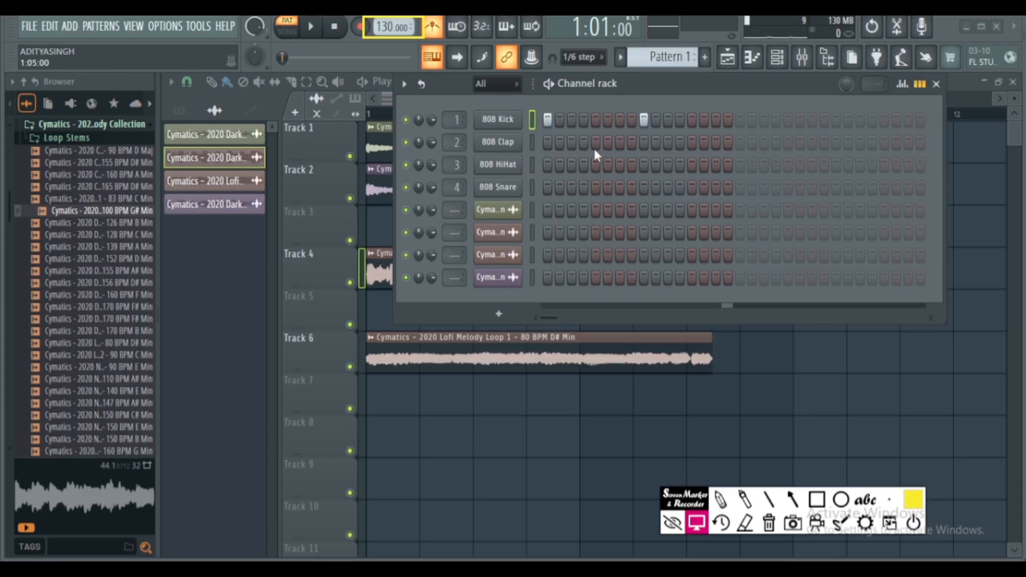
right_click(516, 117)
left_click(695, 181)
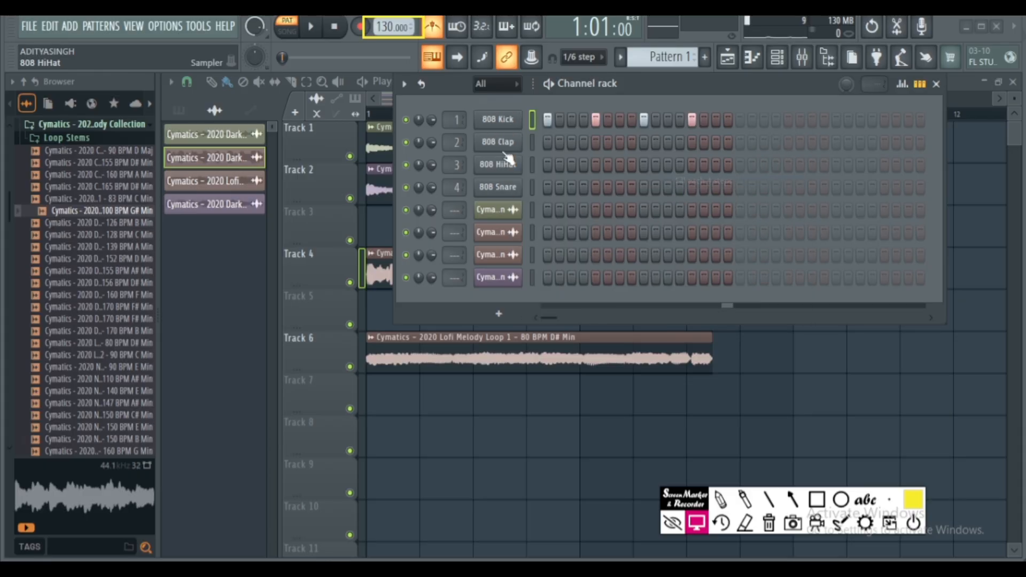
Program 808 Clap hits on steps 4, 7, 12 and 15 of Pattern 1
left_click(572, 142)
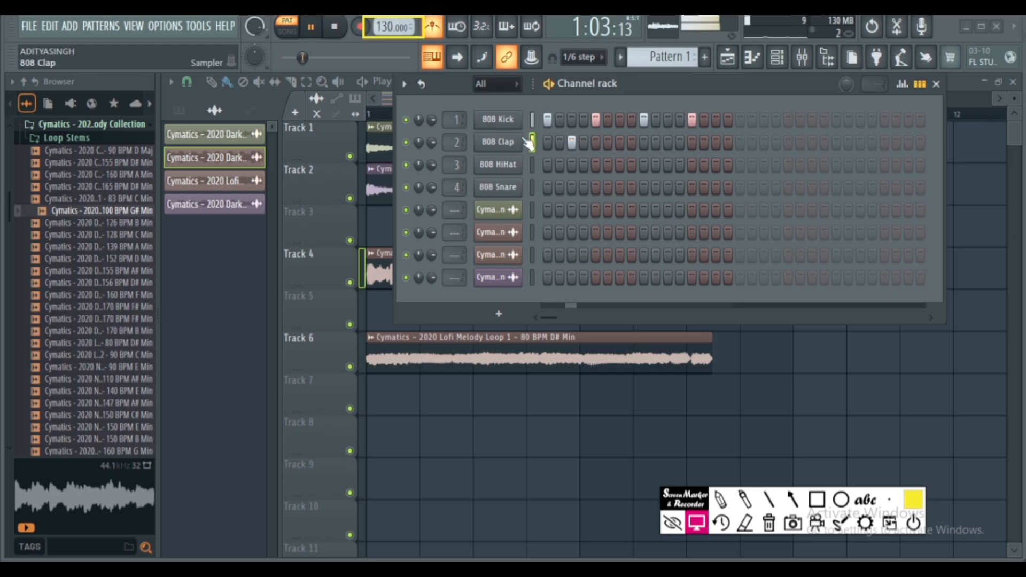
left_click(618, 142)
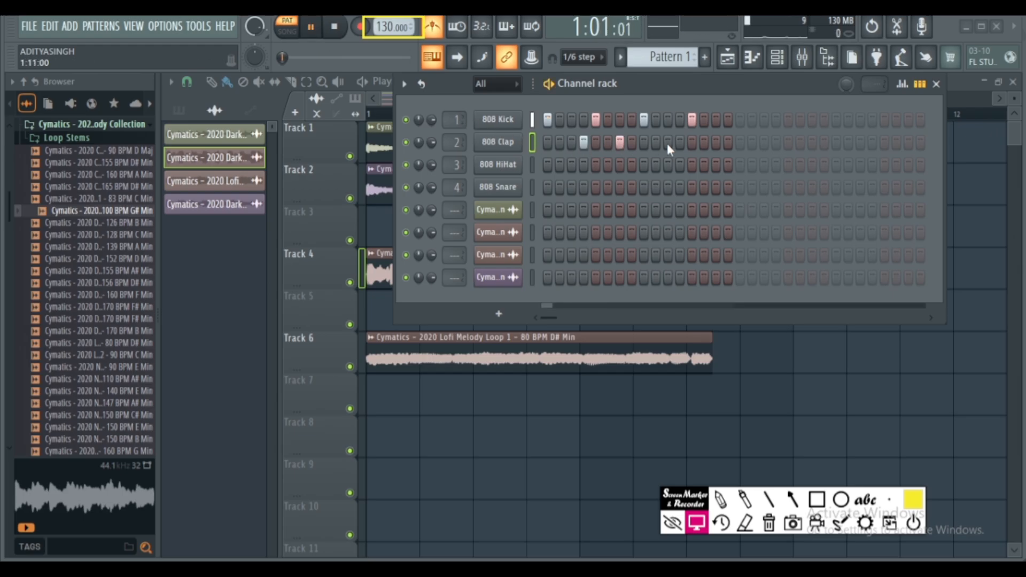
key("space")
left_click(680, 142)
left_click(715, 142)
Program 808 HiHat hits on steps 2, 3, 8, 9, 10, 13 and 15
left_click(559, 165)
left_click(572, 165)
left_click(632, 165)
left_click(643, 165)
left_click(656, 165)
left_click(716, 165)
left_click(691, 165)
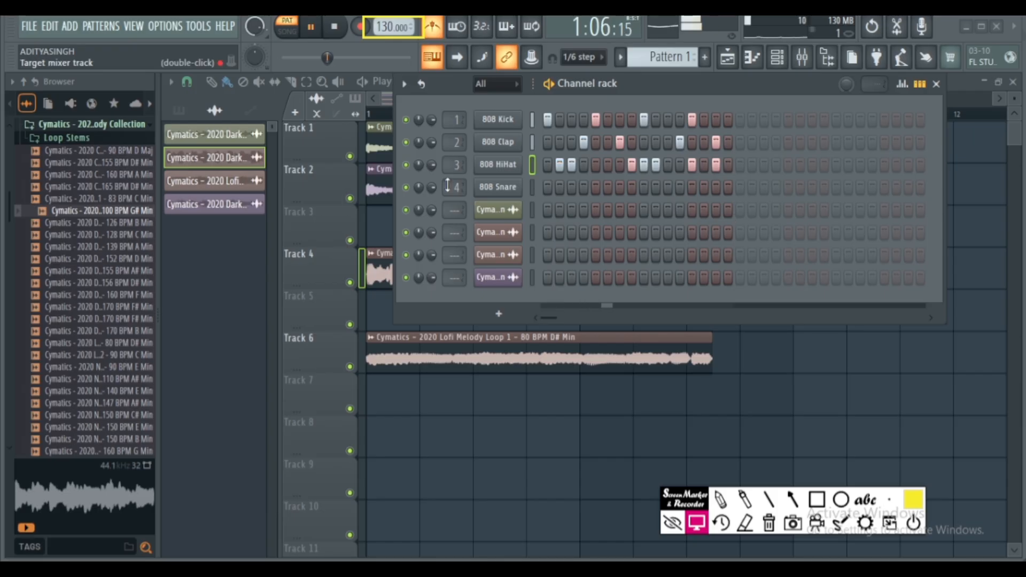
Program 808 Snare hits on steps 4 and 15, then stop playback and close the Channel rack
left_click(596, 187)
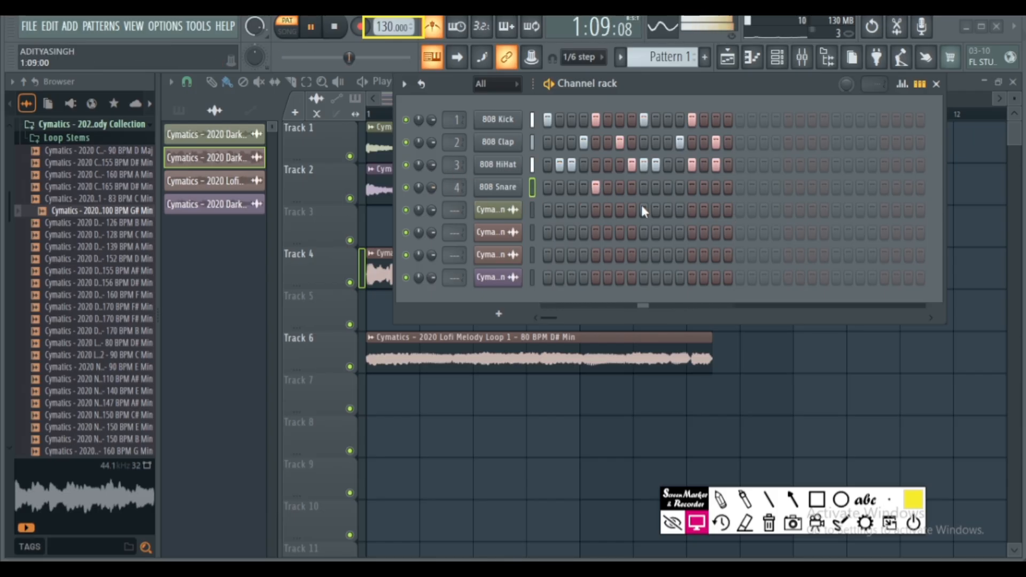
left_click(594, 186)
left_click(583, 188)
left_click(715, 188)
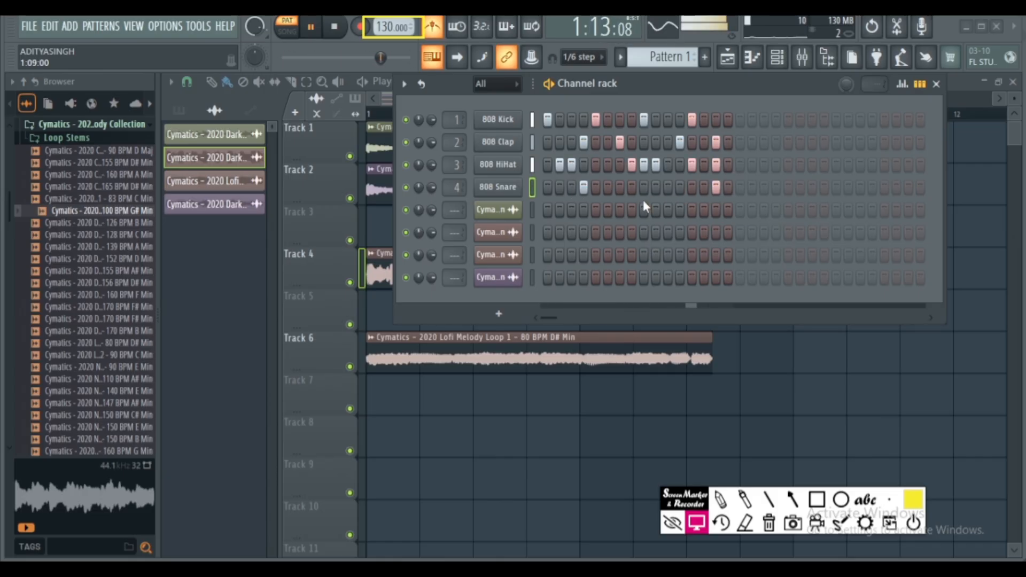
key("space")
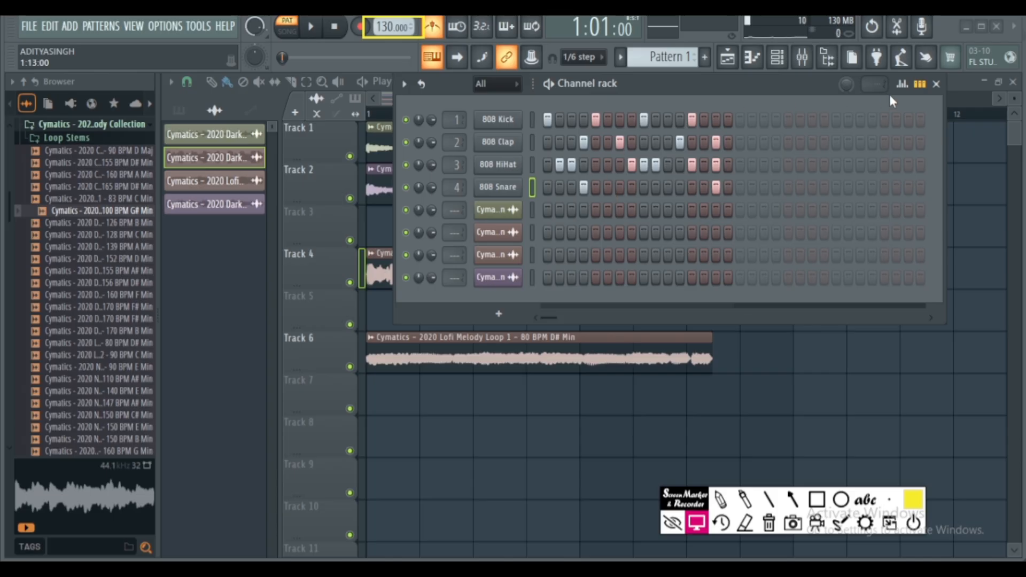
left_click(936, 84)
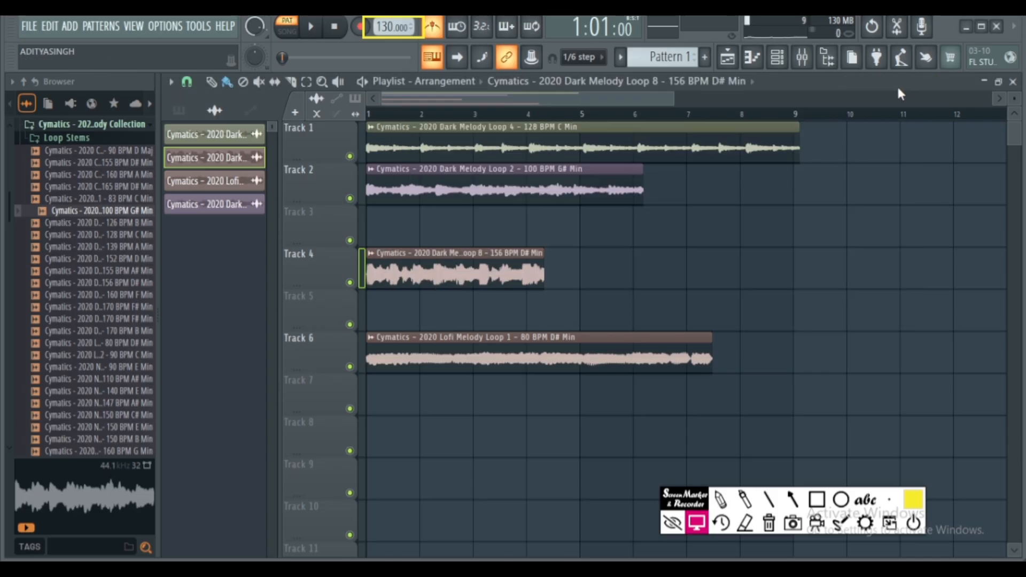
Place Pattern 1 four times in a row on Track 3, filling bars 1 to 4
left_click(196, 110)
left_click(225, 134)
left_click(403, 224)
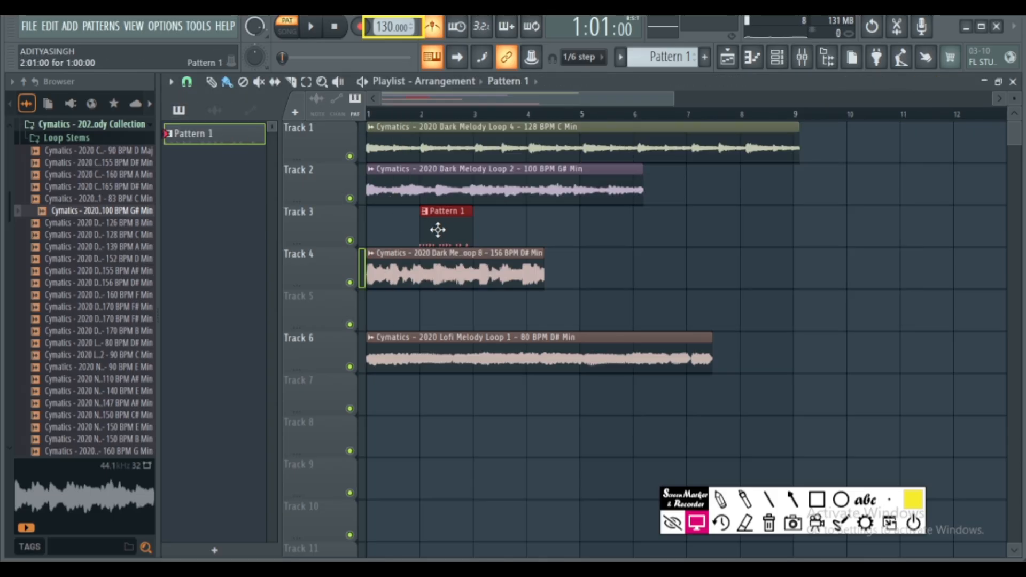
left_click_drag(437, 230, 376, 230)
left_click(432, 229)
left_click(486, 231)
left_click(540, 233)
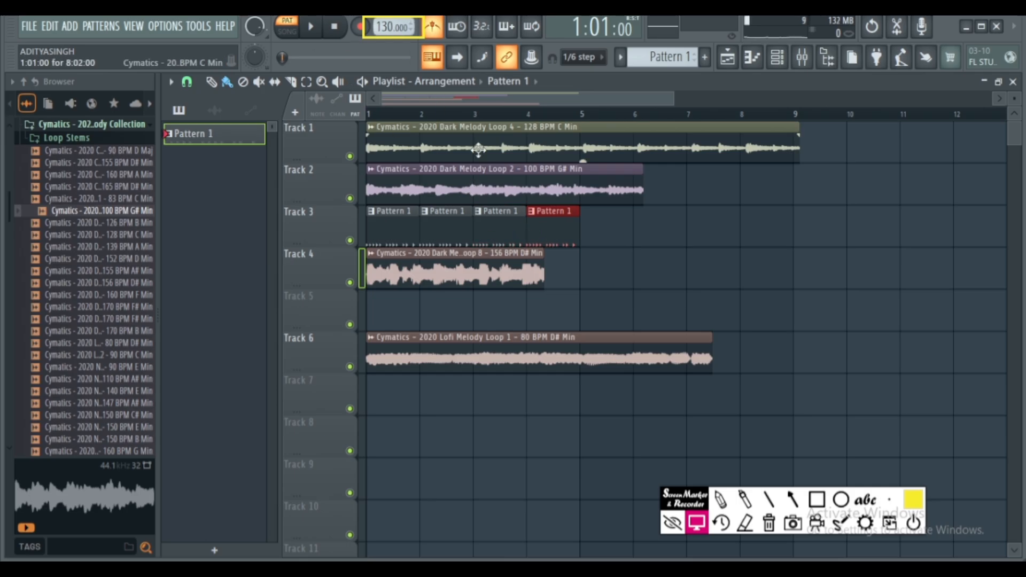
Set the time-stretching mode of the Dark Melody Loop 4 clip on Track 1 to Stretch and reset its pitch shift
left_click(467, 134)
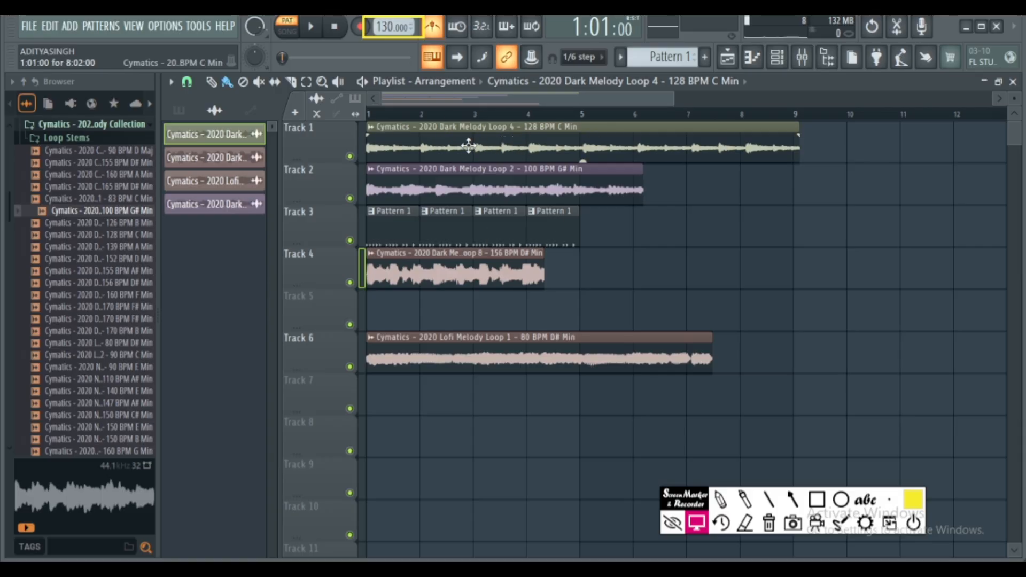
double_click(417, 132)
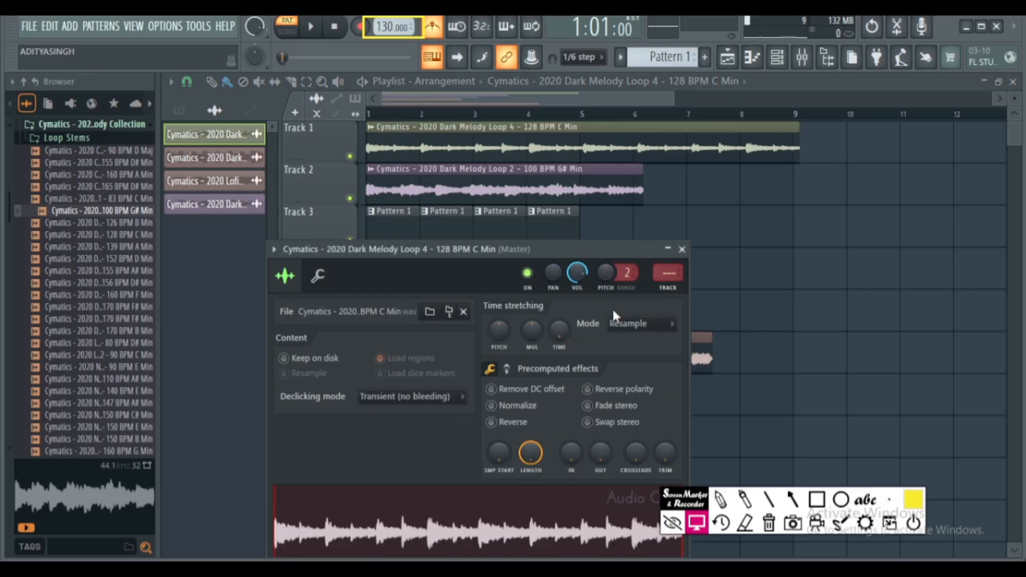
left_click(618, 323)
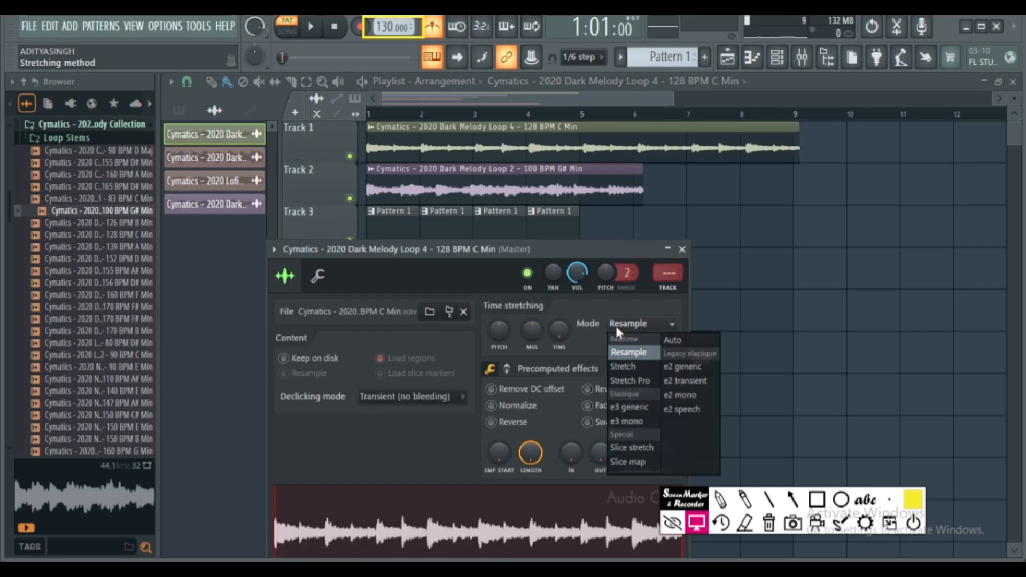
left_click(620, 366)
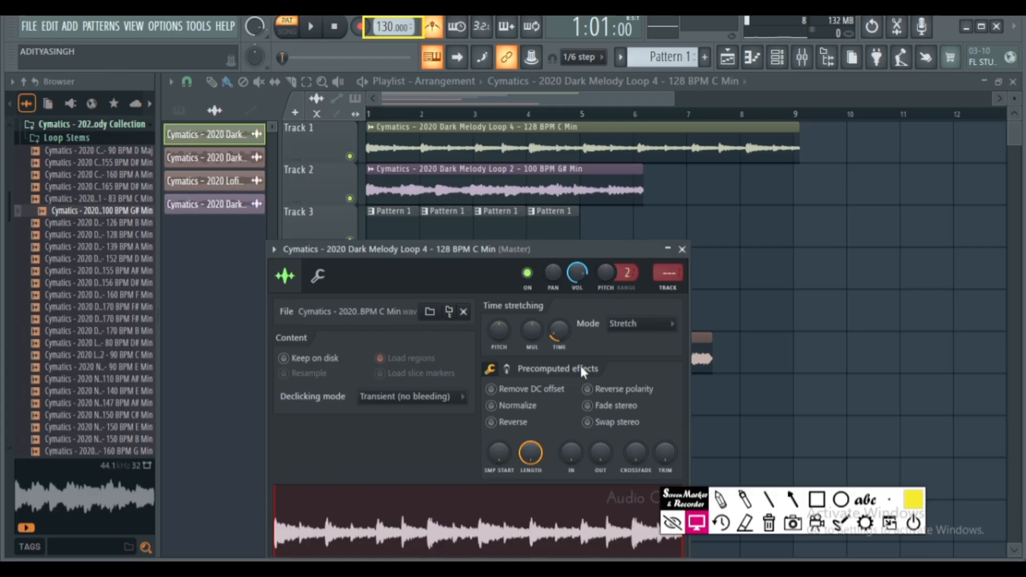
right_click(492, 336)
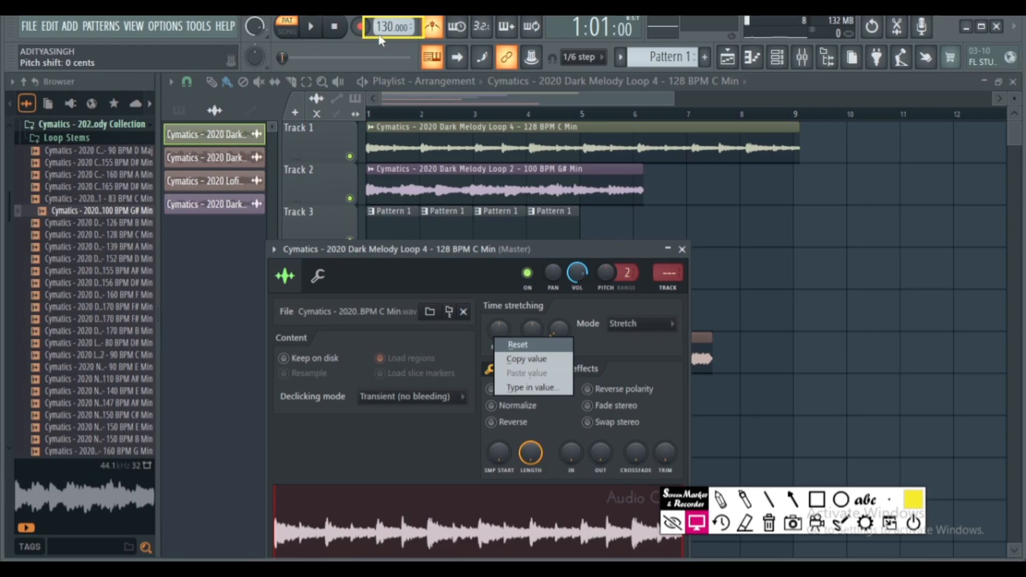
left_click(501, 319)
right_click(500, 319)
left_click(511, 342)
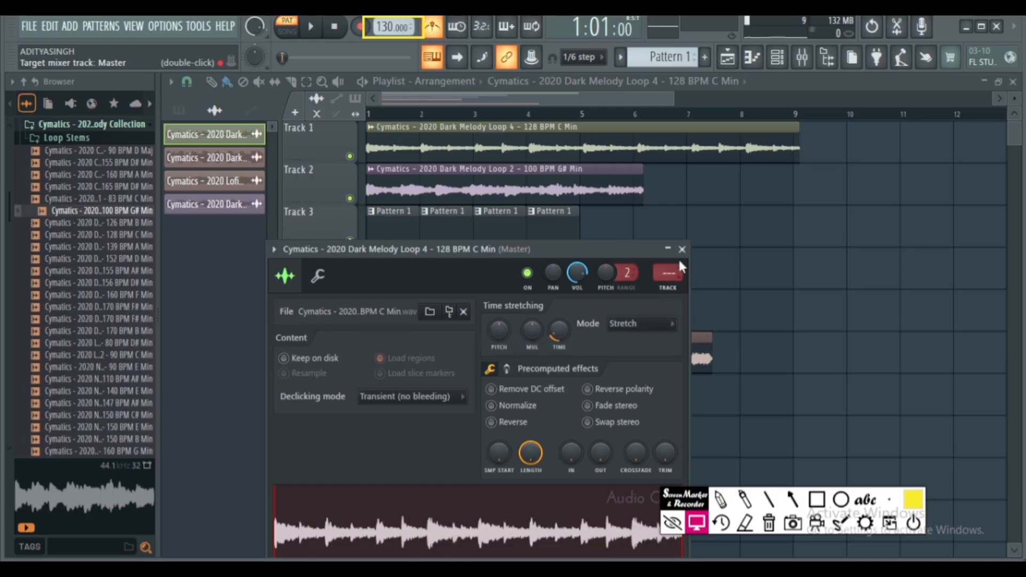
right_click(403, 540)
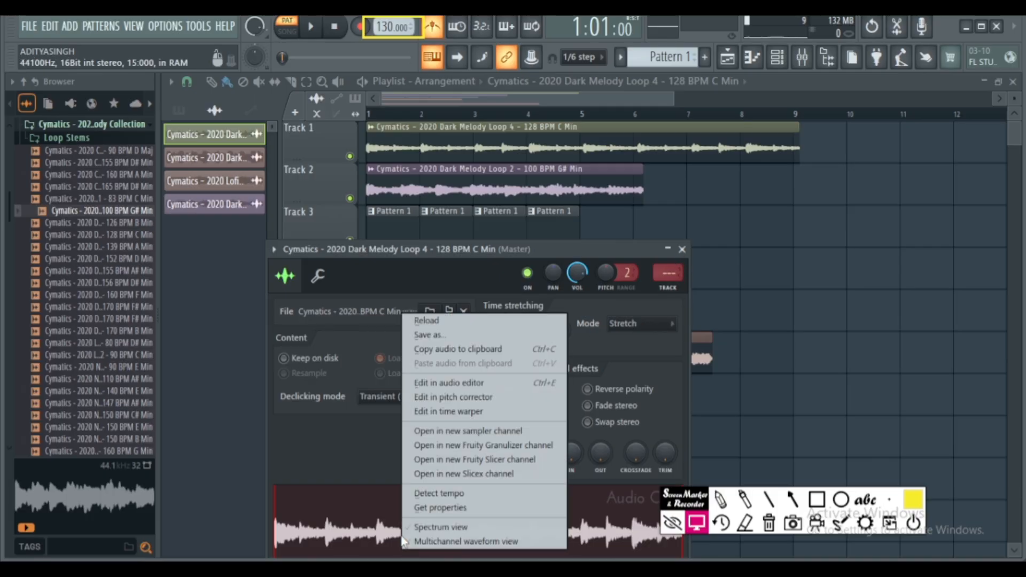
left_click(434, 495)
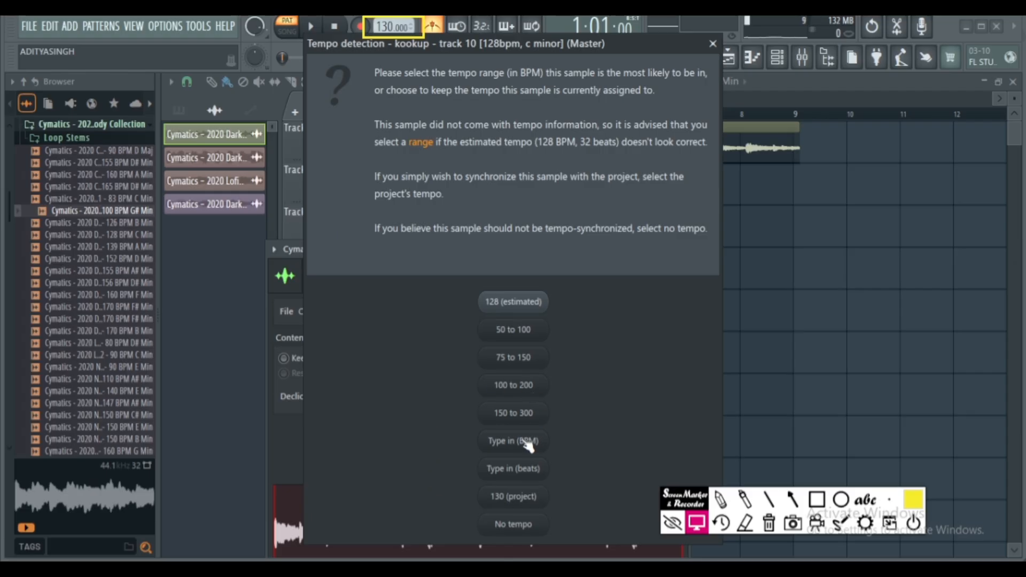
left_click(712, 44)
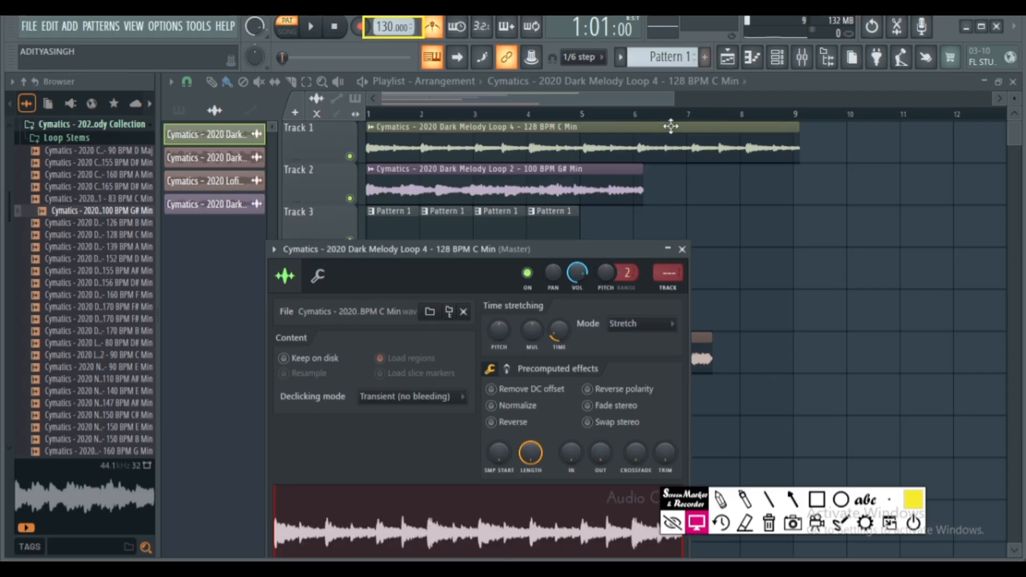
left_click(682, 249)
left_click(371, 129)
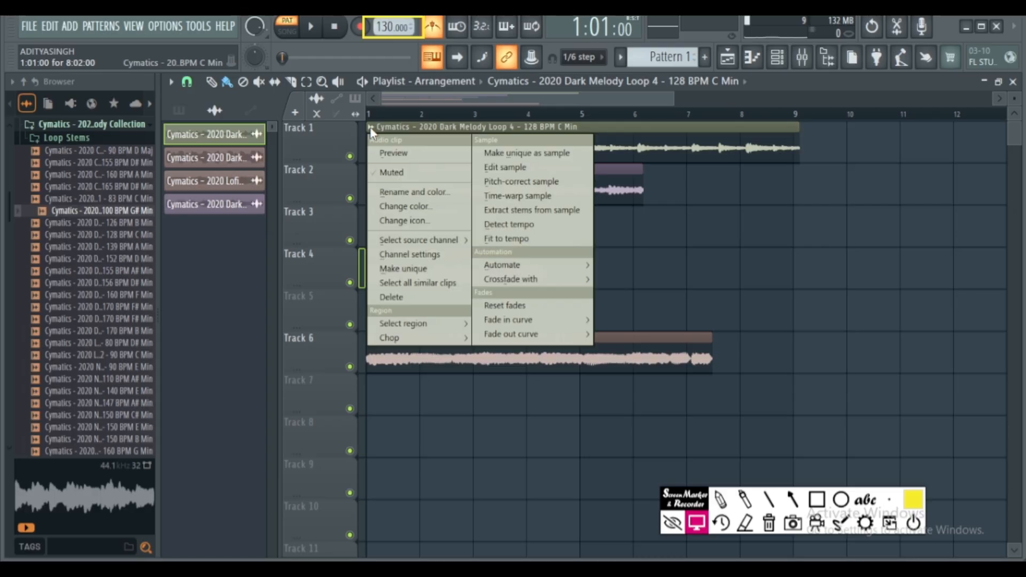
left_click(514, 240)
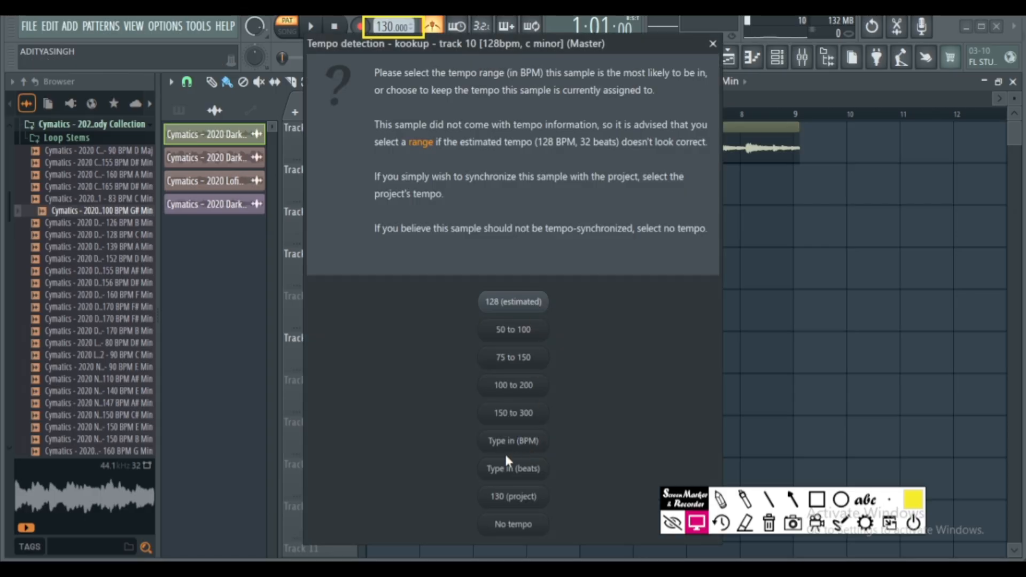
left_click(712, 43)
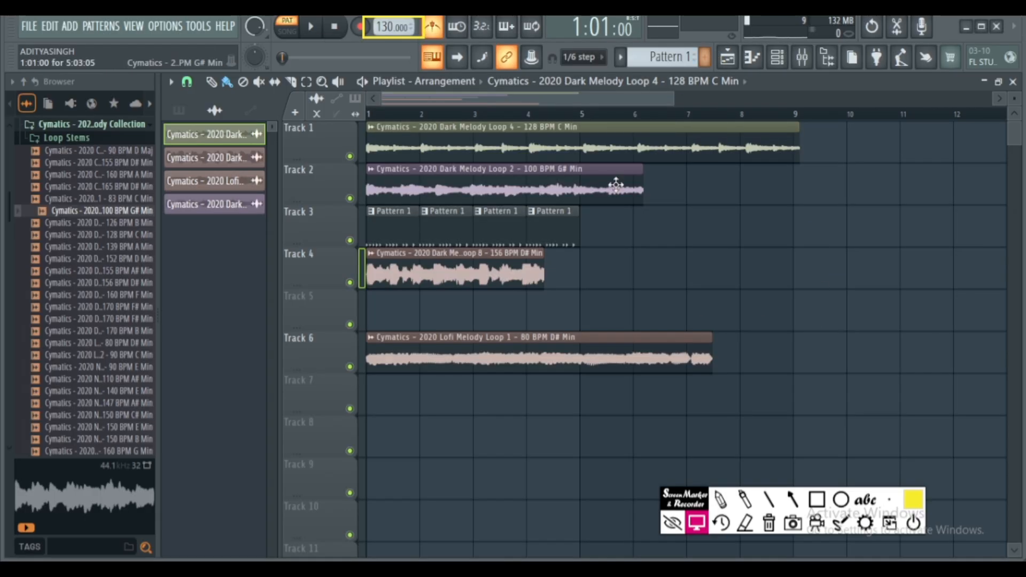
Run tempo detection on Dark Melody Loop 4, enter 128 BPM as its tempo and apply that value to the project
double_click(457, 140)
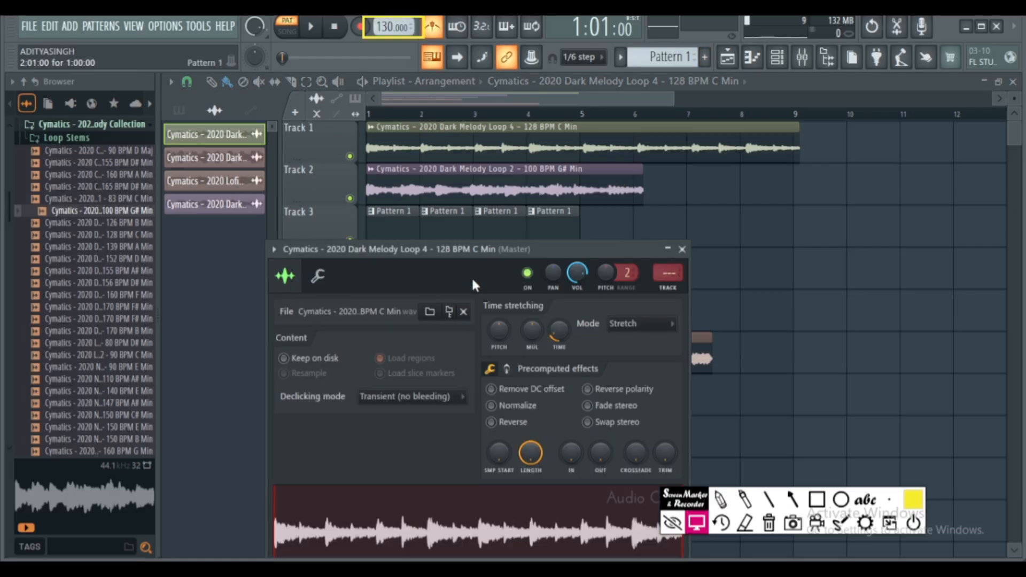
right_click(491, 522)
left_click(511, 491)
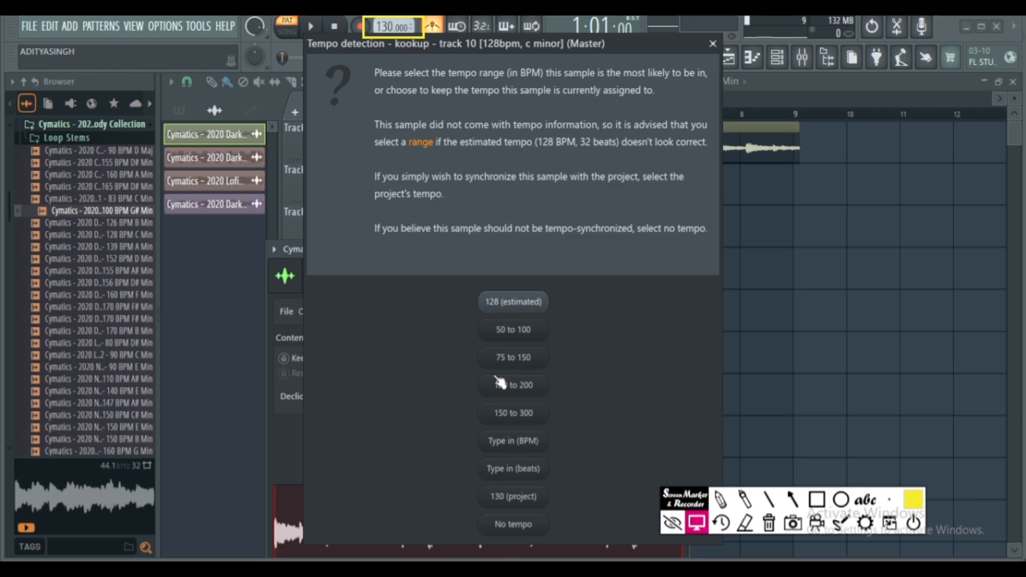
left_click(487, 448)
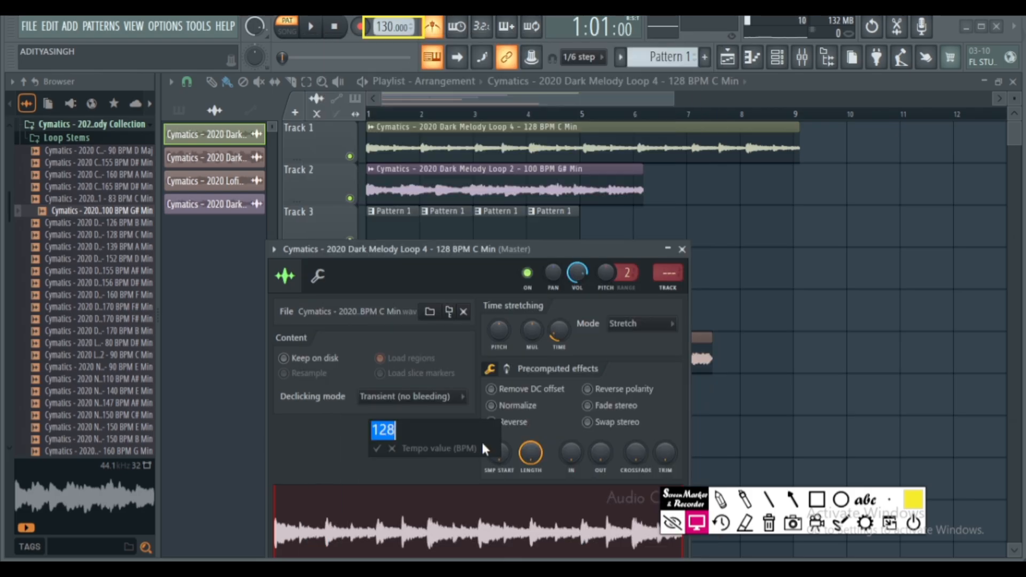
left_click(417, 432)
key("Return")
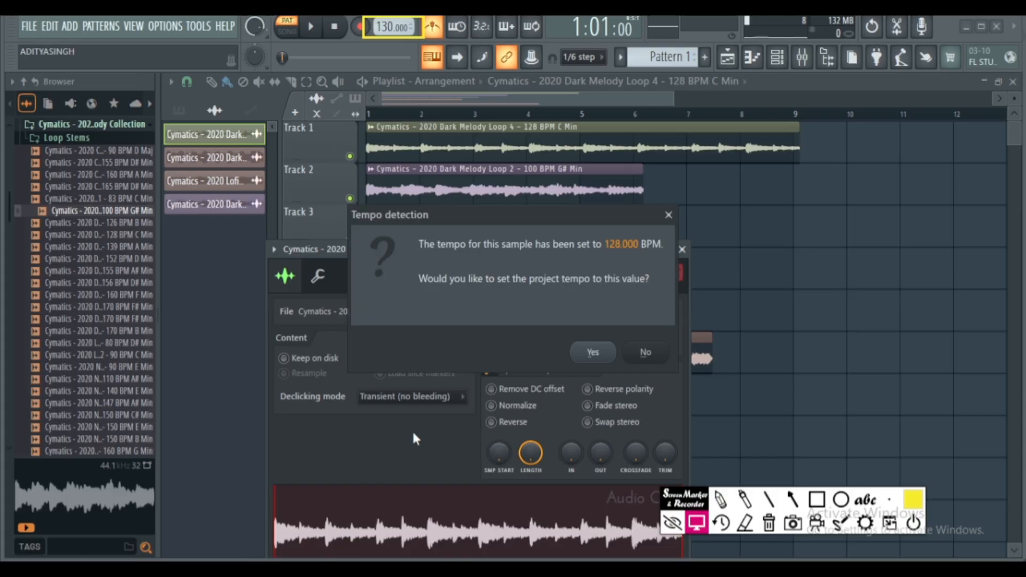
left_click(610, 354)
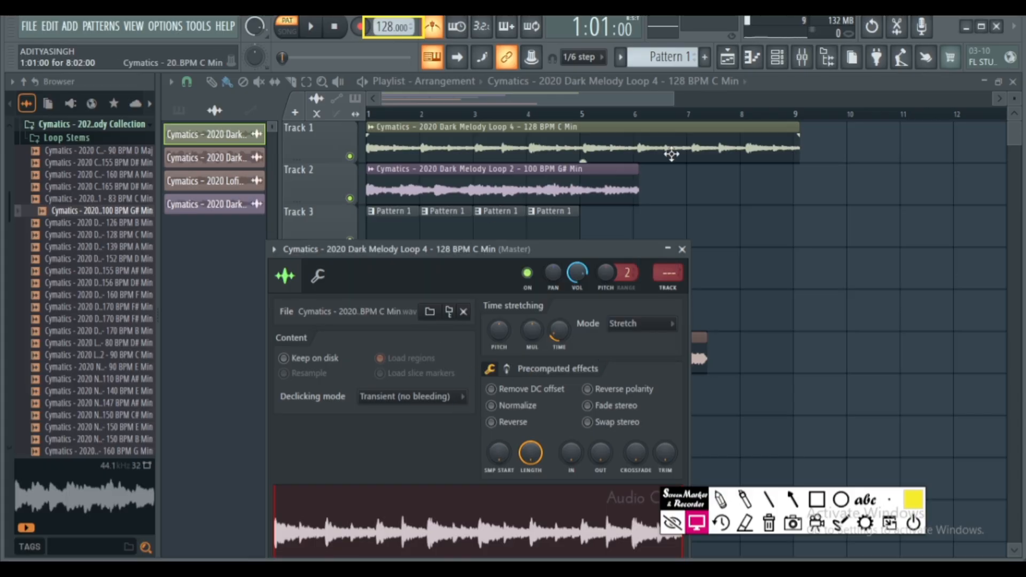
Reset the stretch pitch and time of Dark Melody Loop 4, and close its channel settings
right_click(502, 330)
left_click(515, 335)
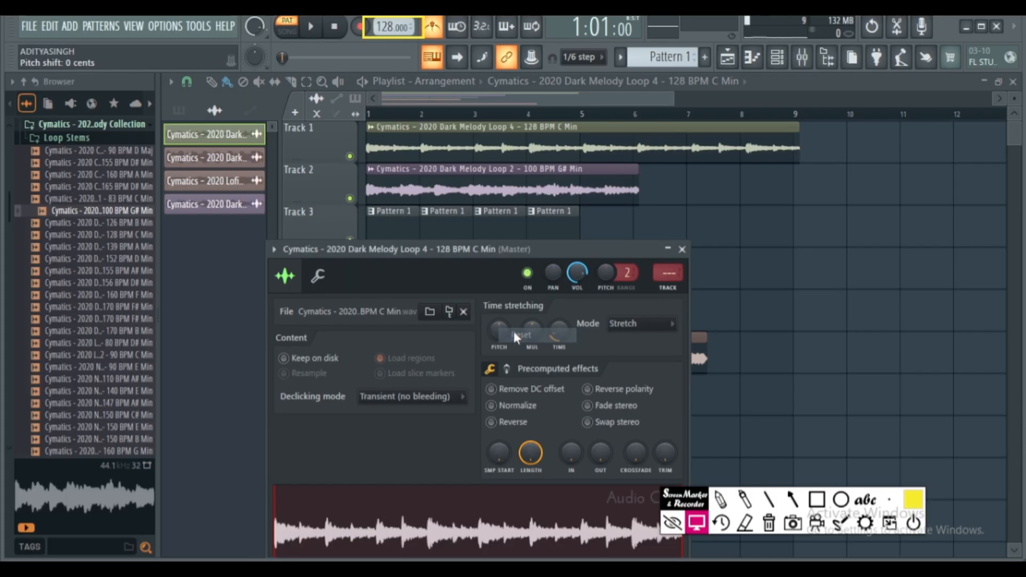
right_click(559, 327)
left_click(660, 334)
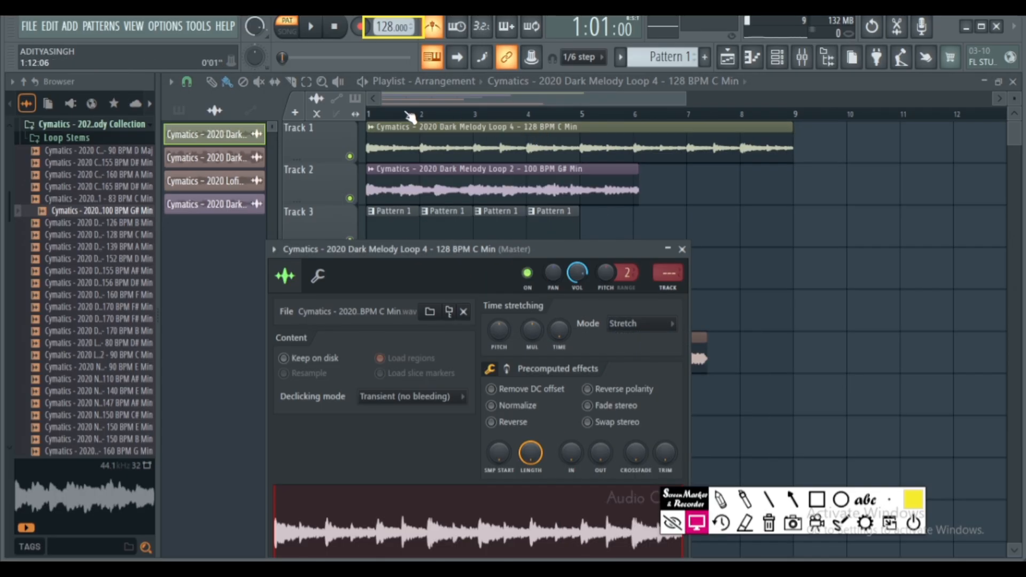
left_click(682, 250)
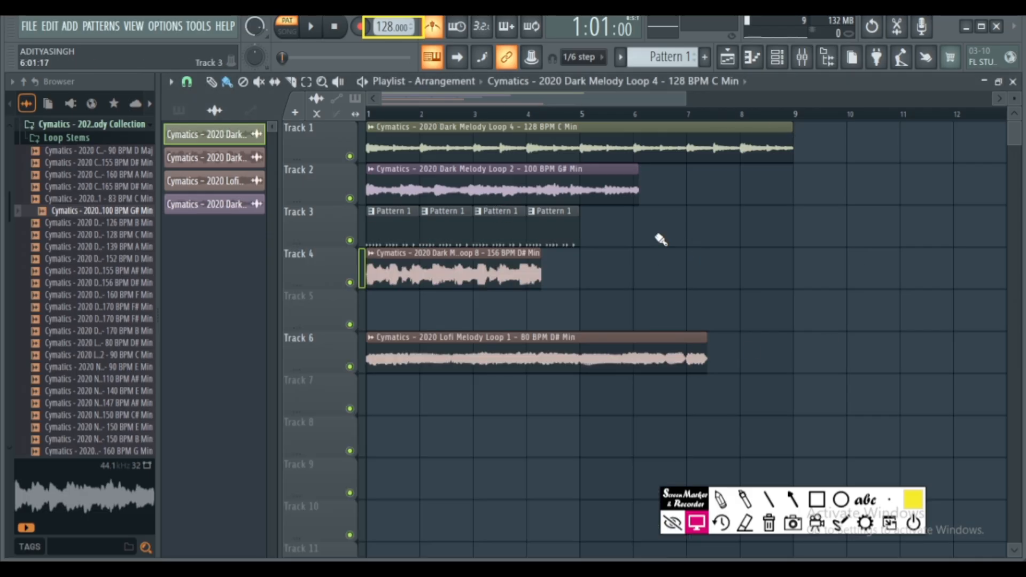
left_click(816, 499)
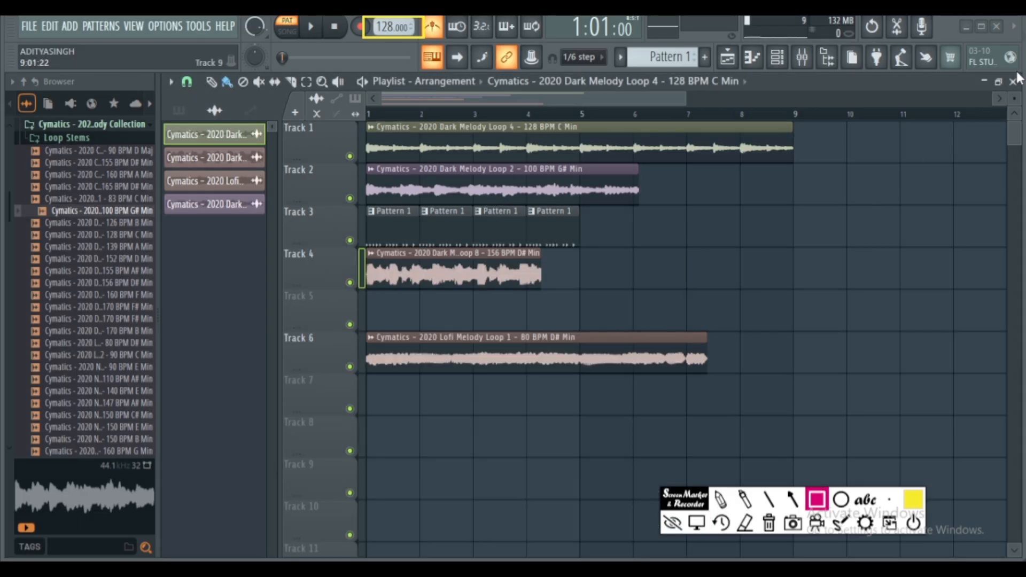
mouse_move(1016, 73)
left_mouse_down()
mouse_move(721, 128)
mouse_move(761, 111)
left_mouse_up()
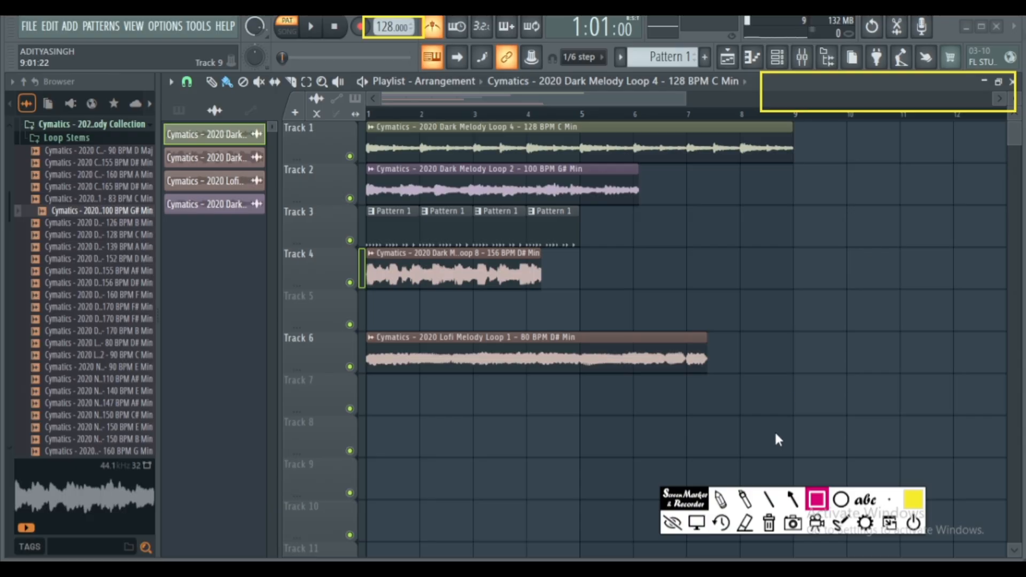
left_click(746, 522)
left_click(1006, 73)
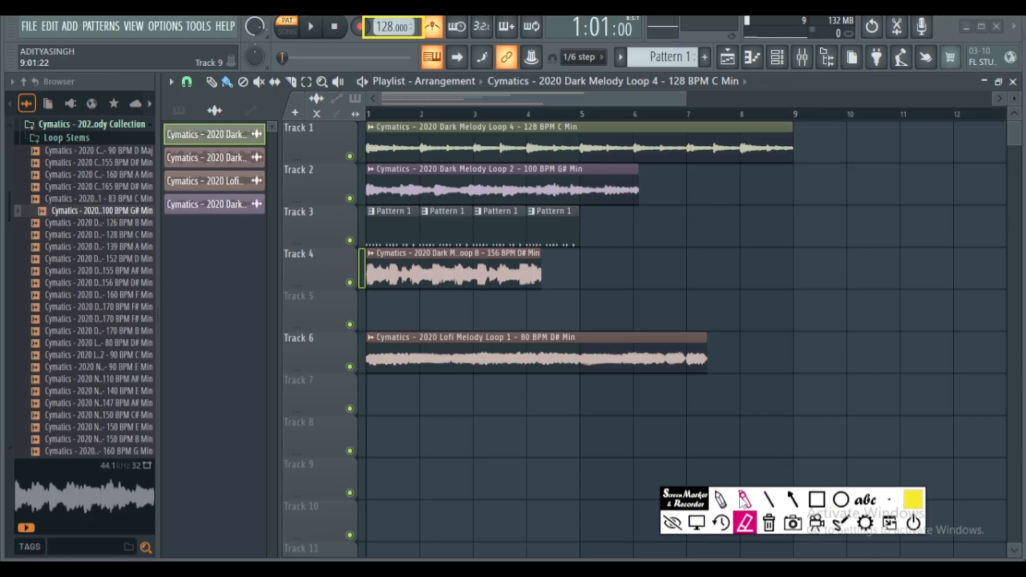
left_click(720, 500)
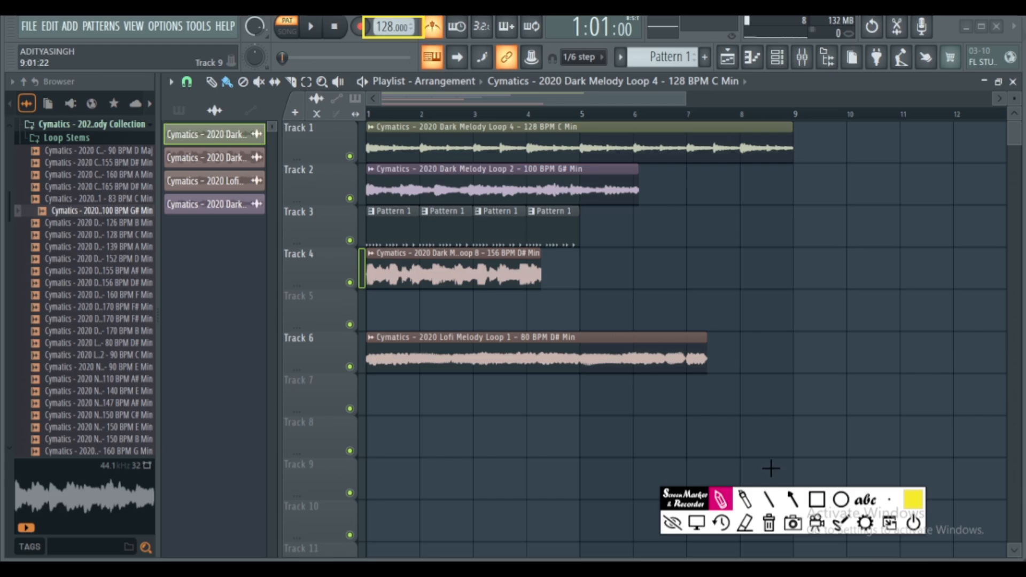
left_click(744, 500)
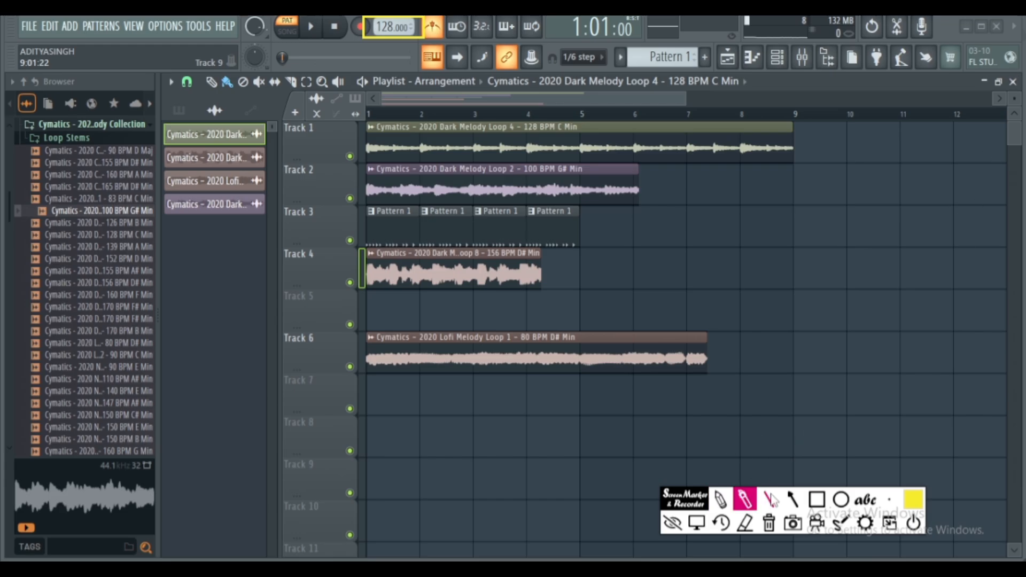
left_click(769, 499)
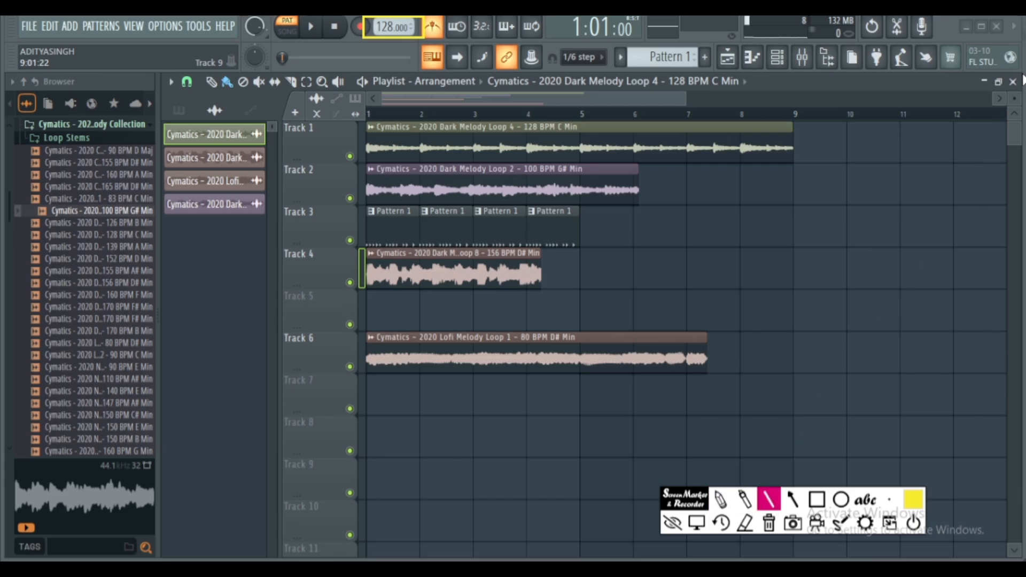
mouse_move(1004, 72)
left_mouse_down()
mouse_move(774, 212)
mouse_move(564, 392)
mouse_move(361, 540)
mouse_move(357, 561)
left_mouse_up()
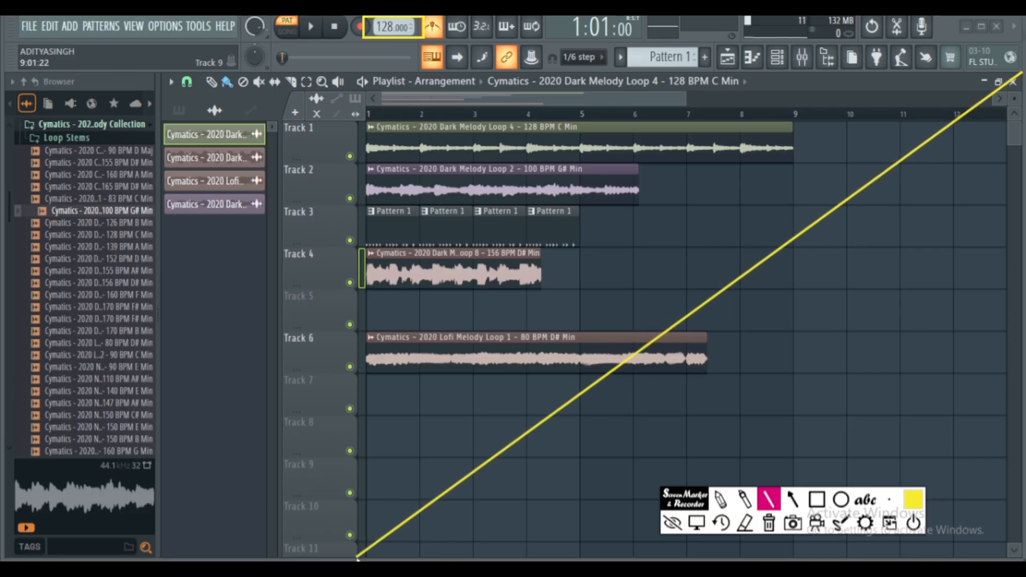
left_click(745, 525)
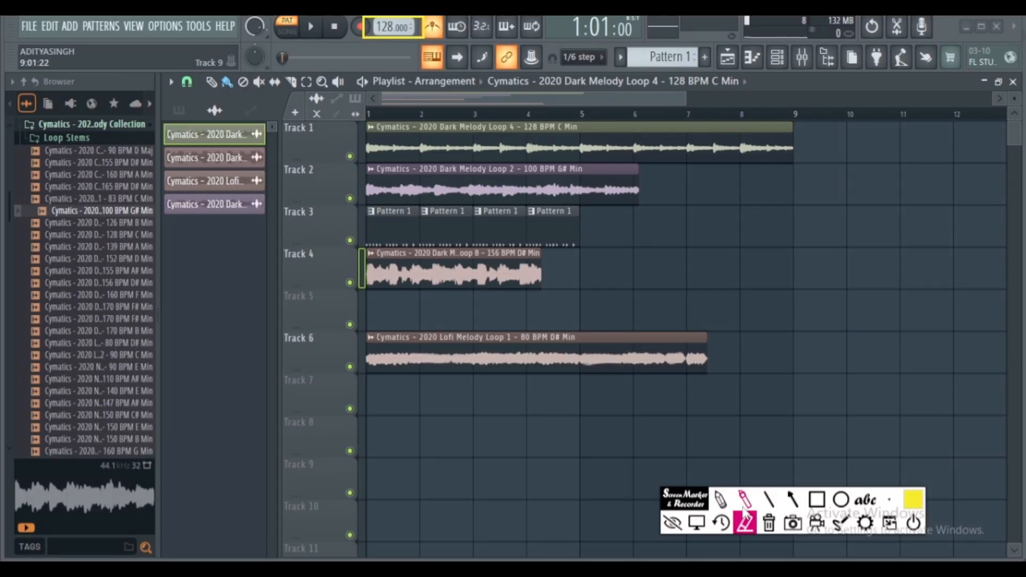
Outline the whole Playlist window with a yellow rectangle annotation, and return to normal pointer mode
left_click(817, 499)
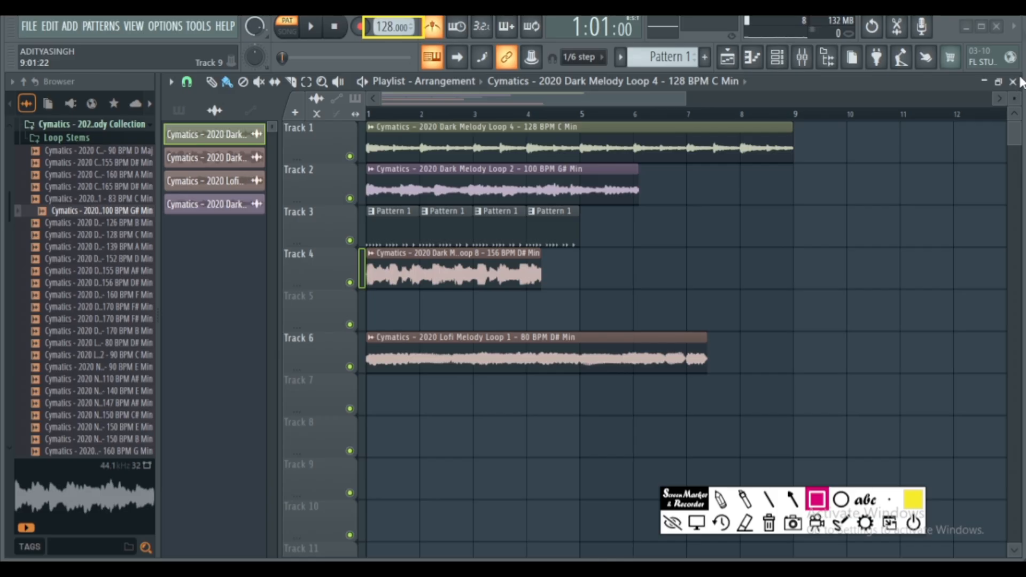
mouse_move(1019, 74)
left_mouse_down()
mouse_move(998, 167)
mouse_move(688, 396)
mouse_move(511, 457)
mouse_move(280, 559)
left_mouse_up()
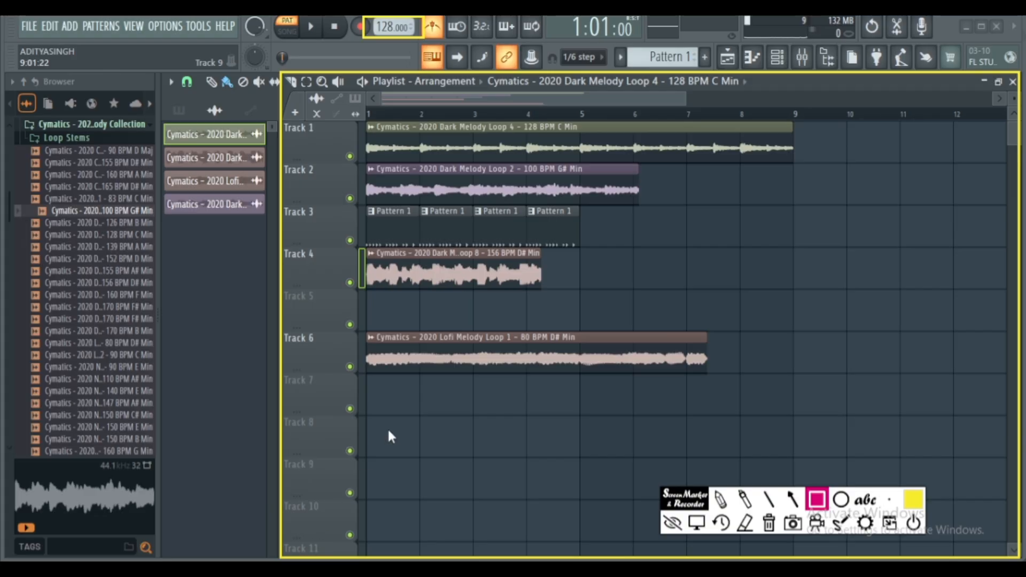
left_click(720, 499)
left_click(696, 522)
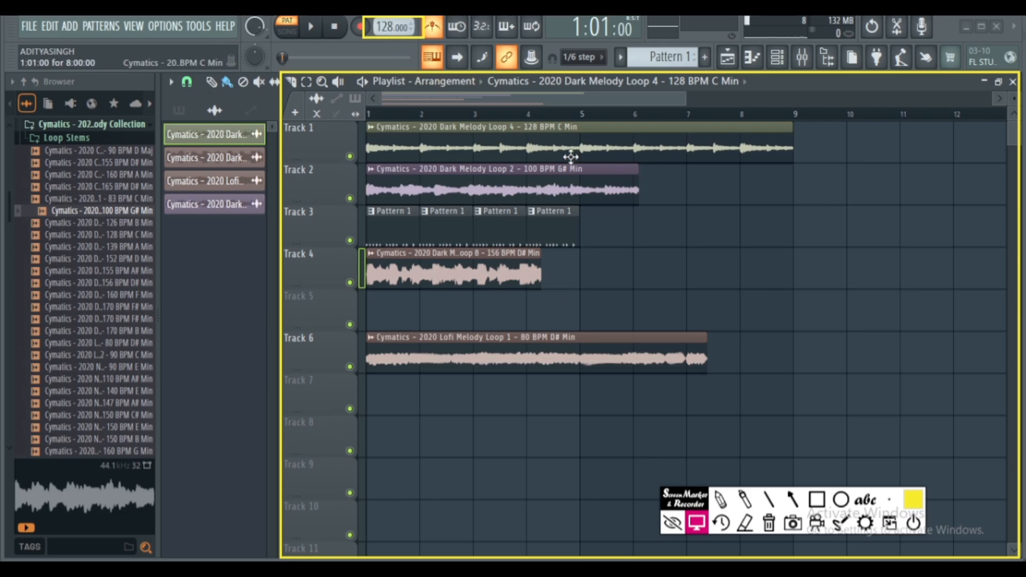
Set the time-stretching mode of the Dark Melody Loop 2 clip on Track 2 to Stretch and close its settings
double_click(454, 184)
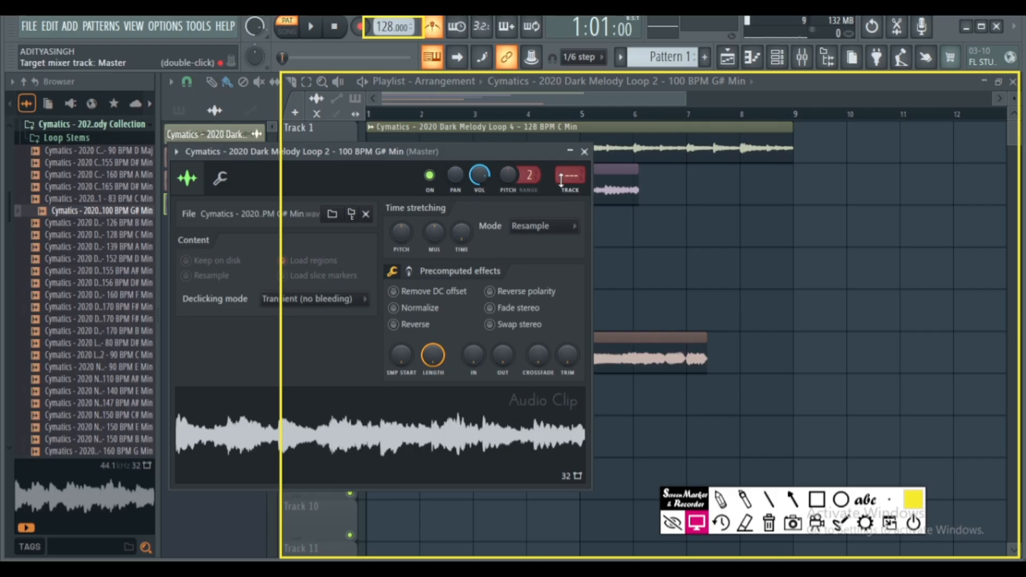
left_click(535, 227)
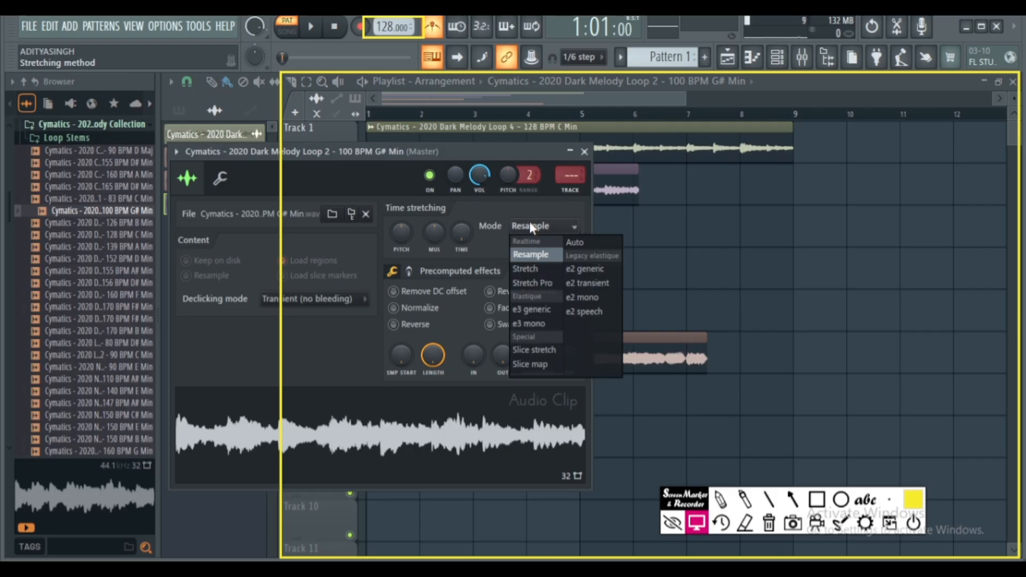
left_click(528, 273)
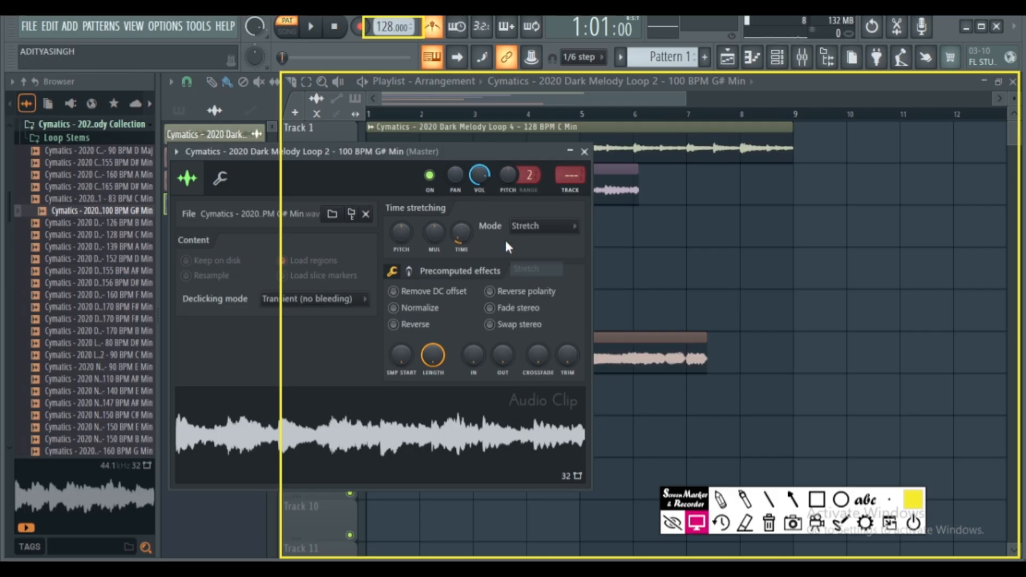
left_click(584, 152)
Fit the Dark Melody Loop 2 clip on Track 2 to the project tempo, entering 100 BPM as its original tempo
left_click(371, 175)
mouse_move(502, 282)
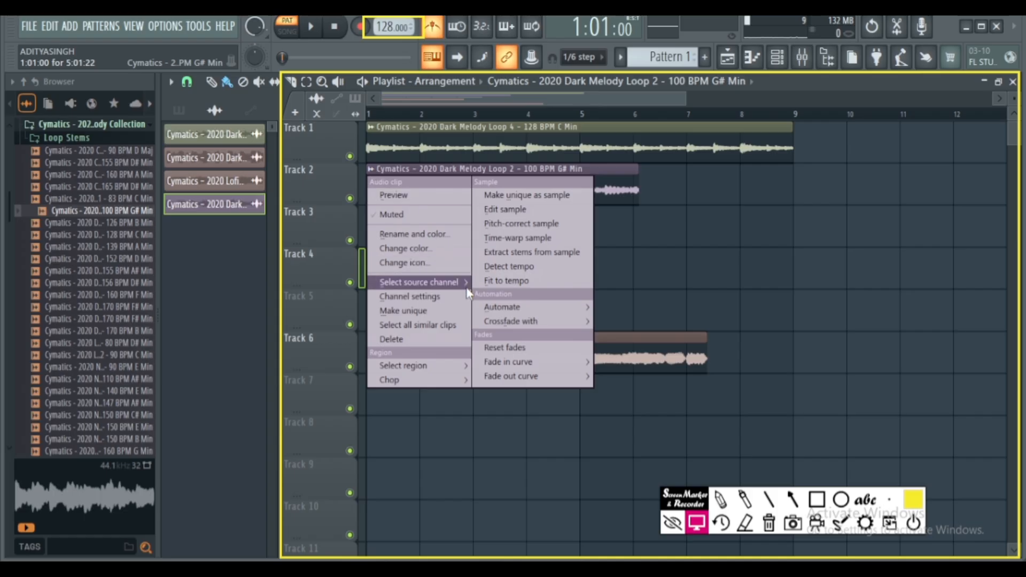
left_click(569, 280)
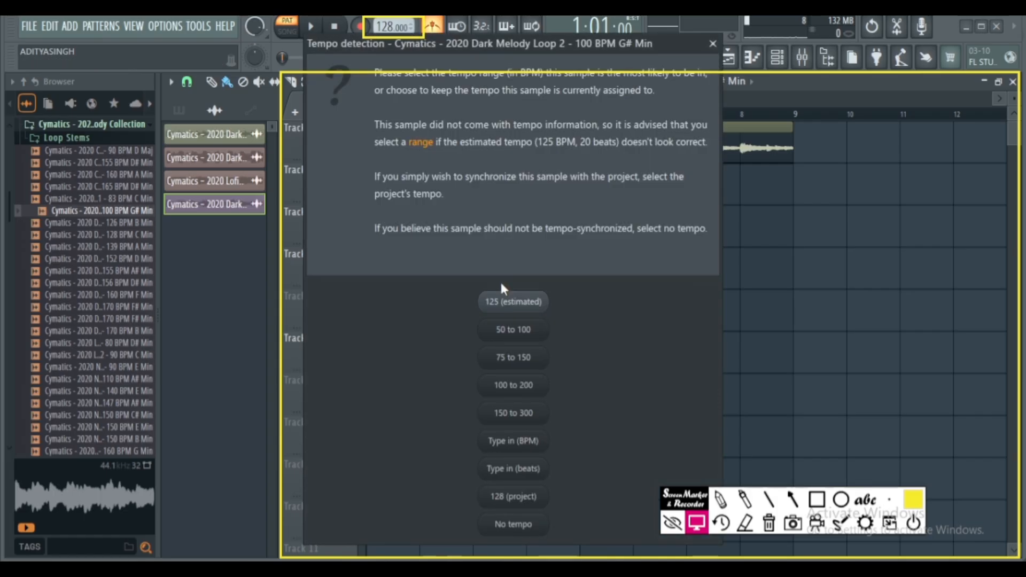
left_click(510, 442)
left_click(417, 430)
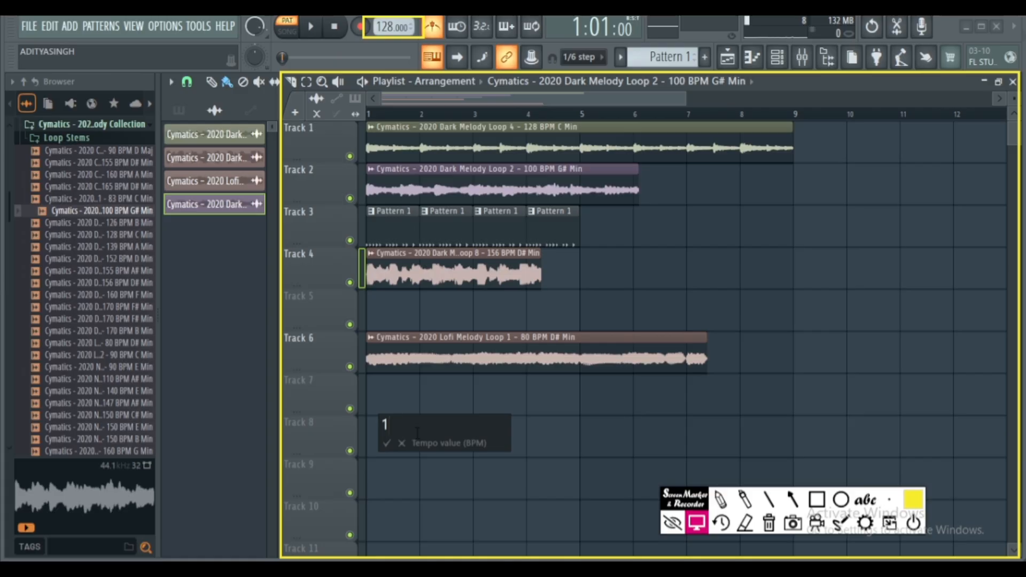
type("100")
key("Return")
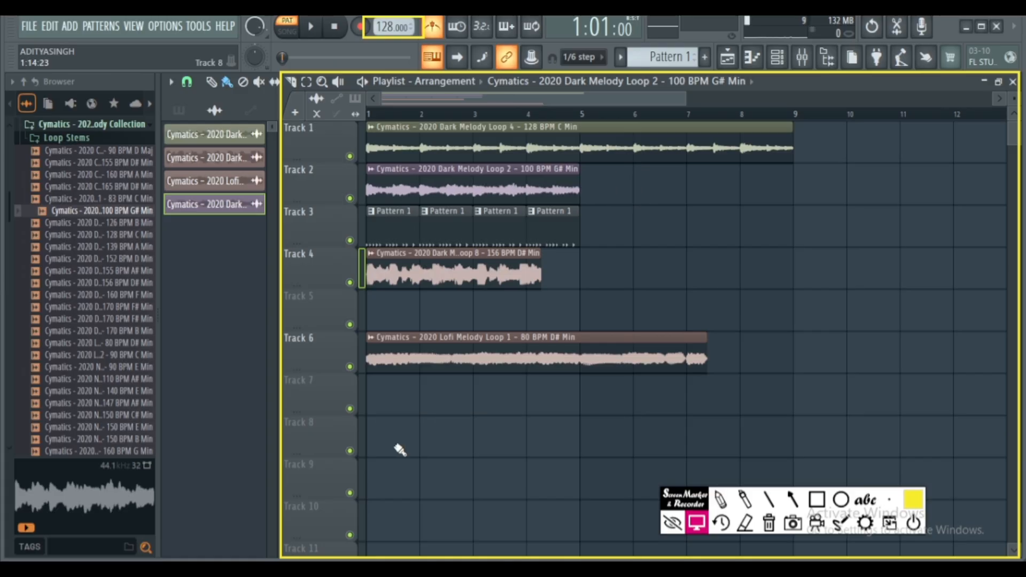
Raise the project tempo to 130 BPM and set the time-stretching mode of Dark Melody Loop 4 to Stretch Pro
scroll(379, 24, "up", 1)
scroll(378, 24, "up", 1)
double_click(537, 135)
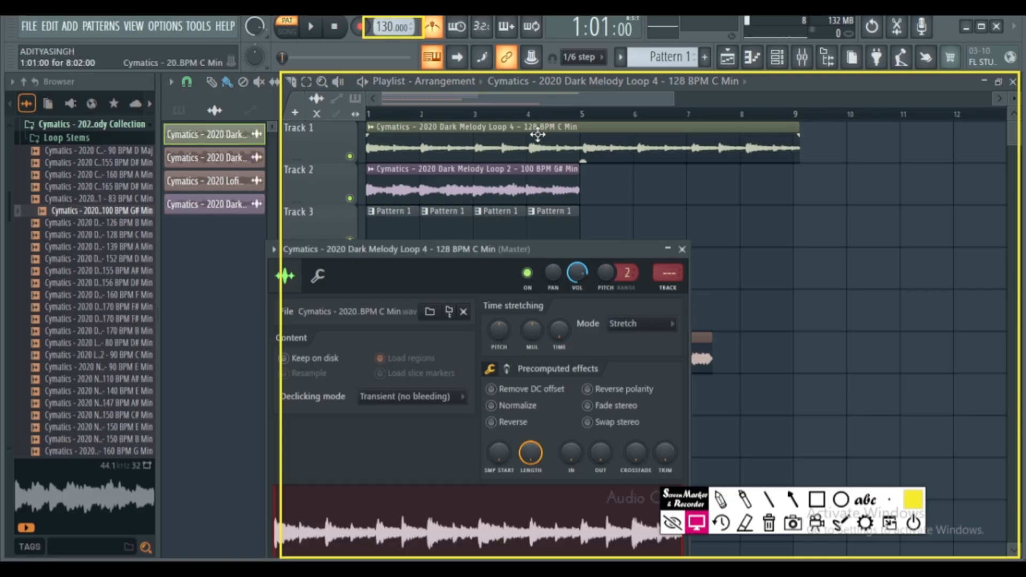
left_click(633, 324)
left_click(633, 324)
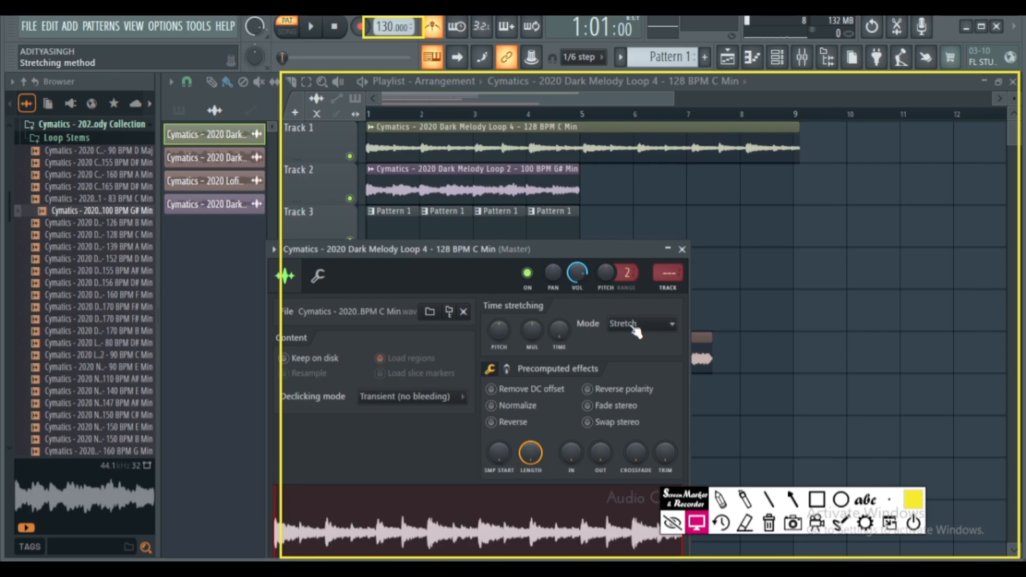
left_click(633, 325)
left_click(637, 342)
right_click(567, 270)
left_click(582, 277)
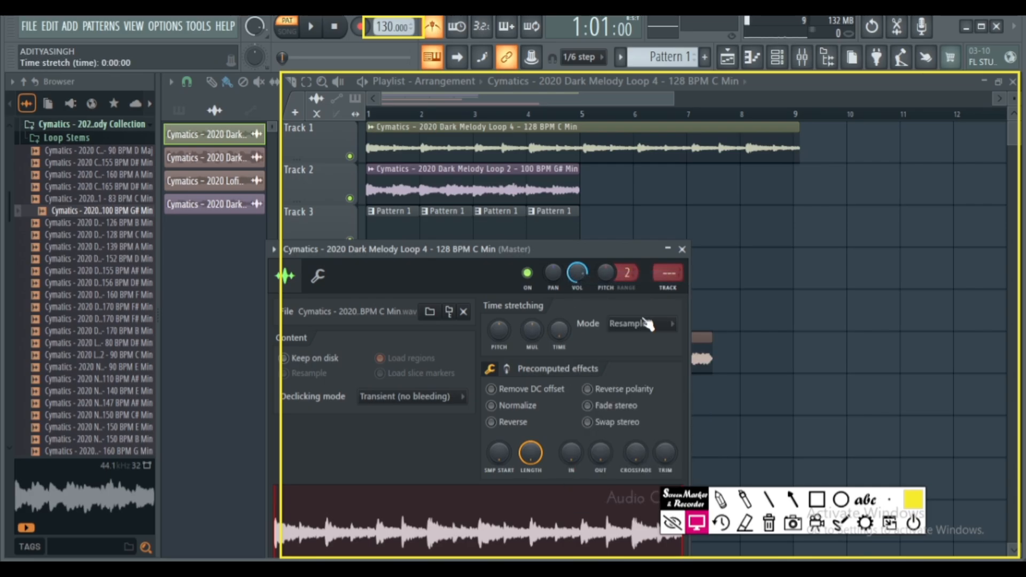
left_click(634, 324)
left_click(620, 367)
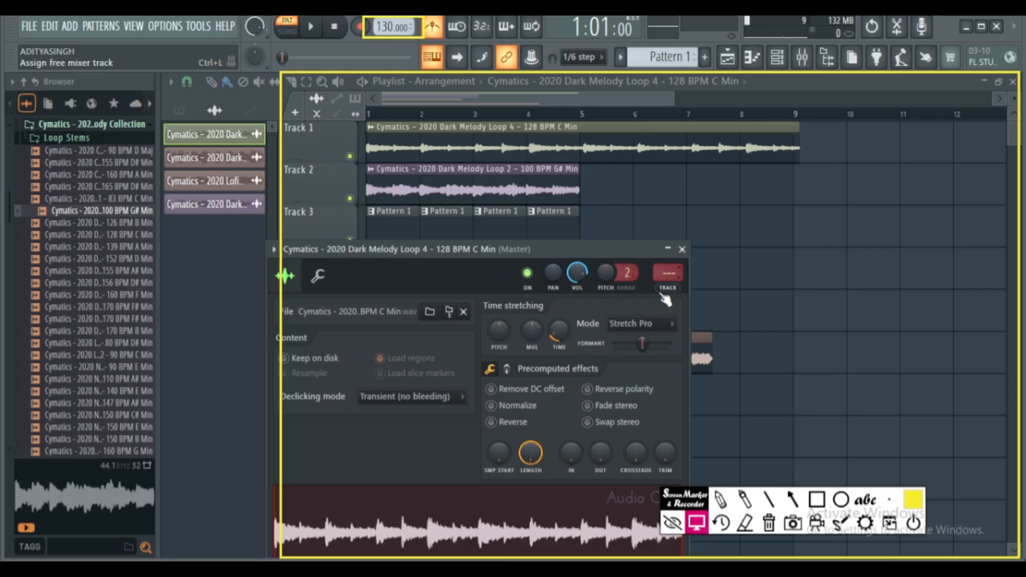
left_click(682, 249)
Fit the Dark Melody Loop 4 clip on Track 1 to the project tempo, entering 128 BPM as its original tempo
right_click(374, 130)
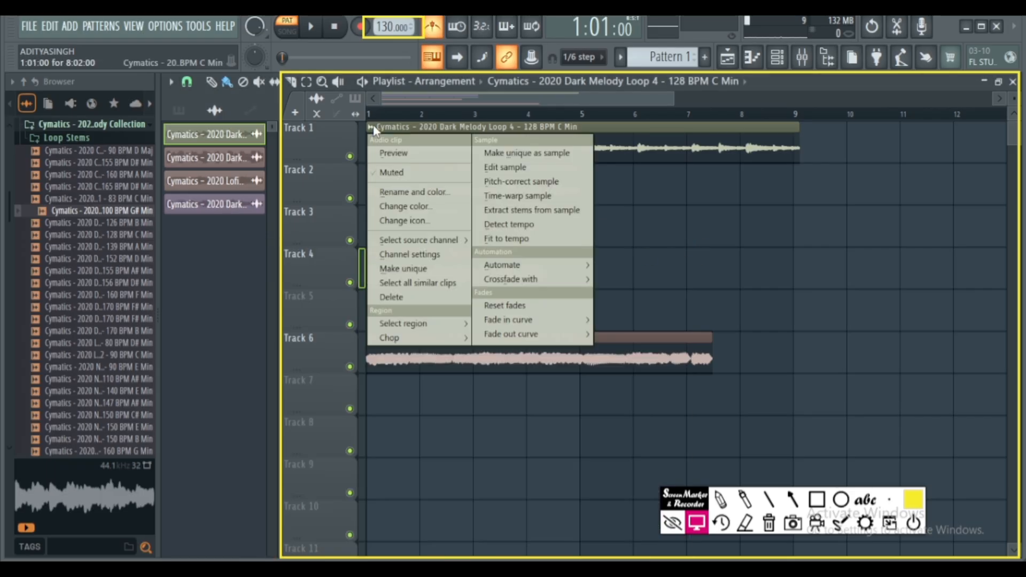
left_click(507, 224)
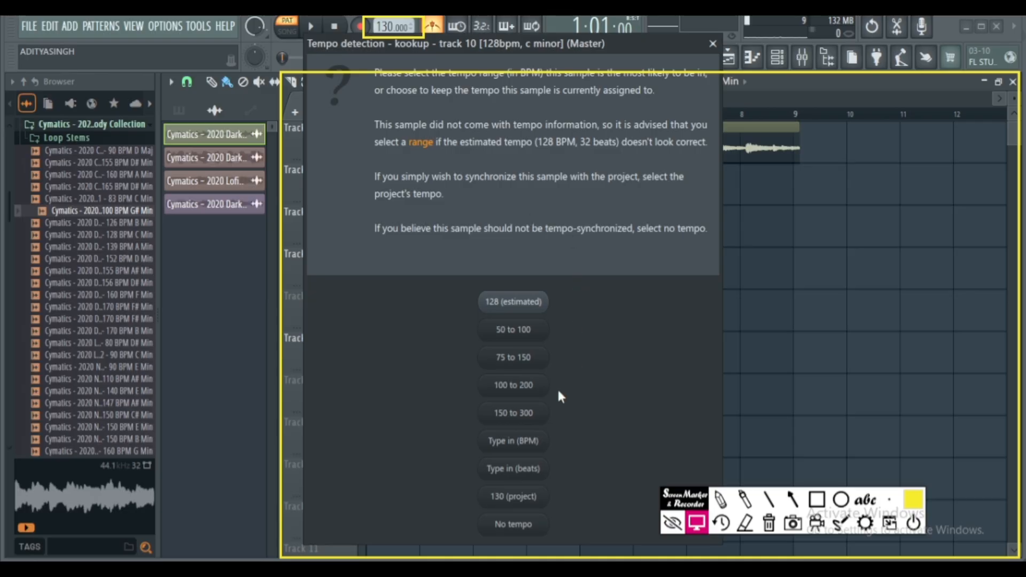
left_click(512, 442)
left_click(419, 425)
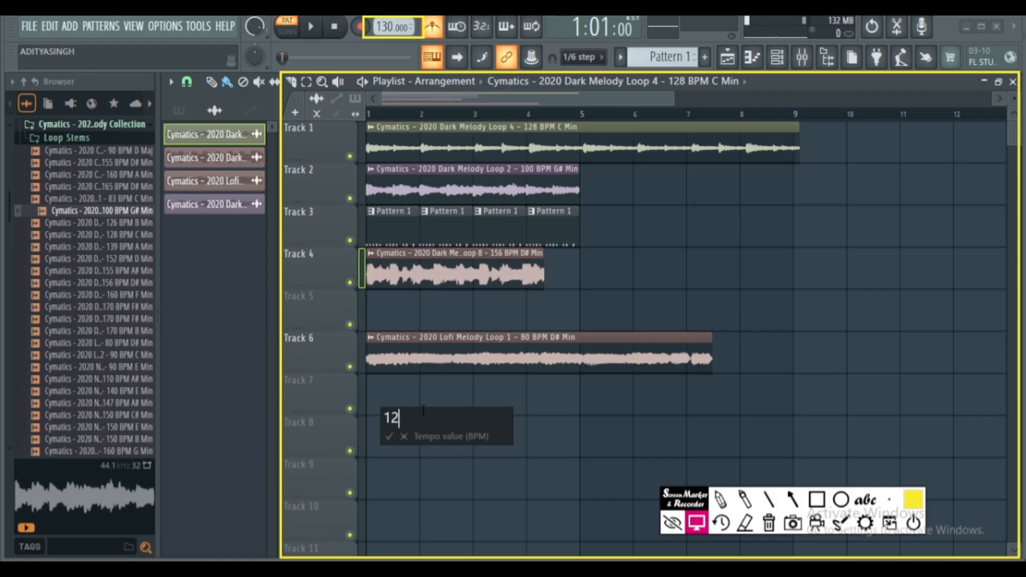
key("Return")
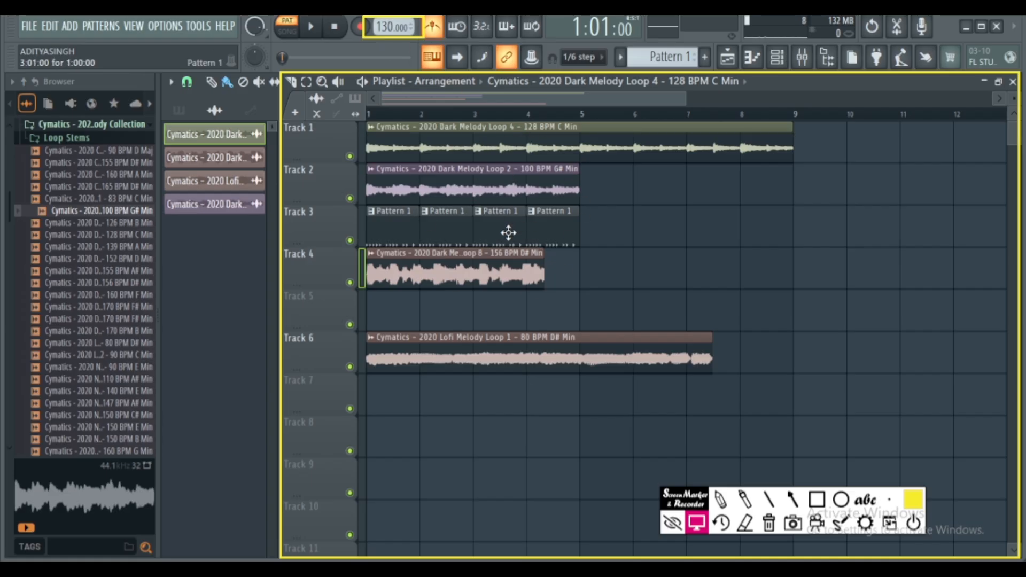
Set the time-stretching mode of Dark Melody Loop 8 on Track 4 to Stretch, reset its stretch pitch and close its settings
double_click(457, 270)
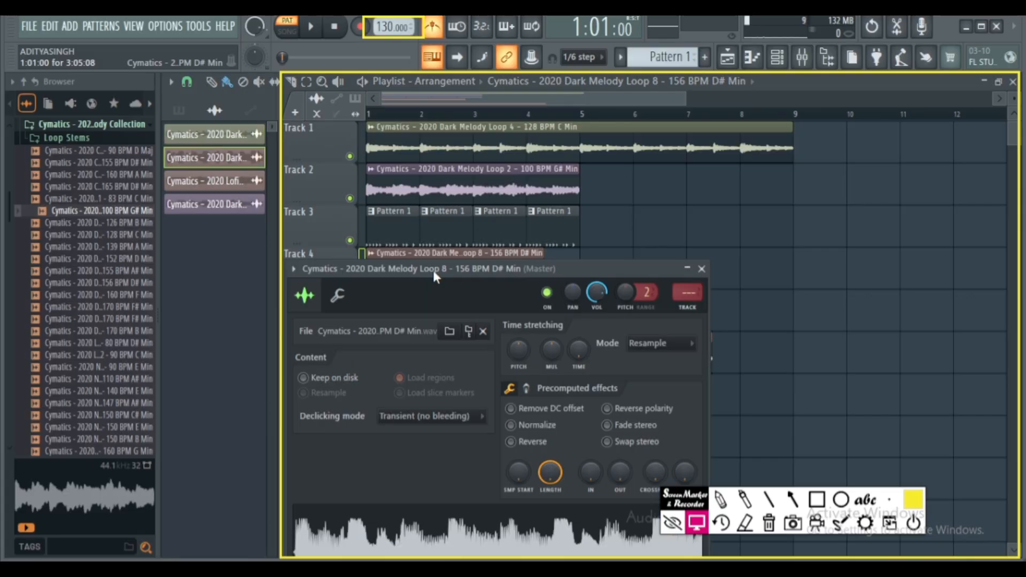
left_click(642, 342)
left_click(638, 382)
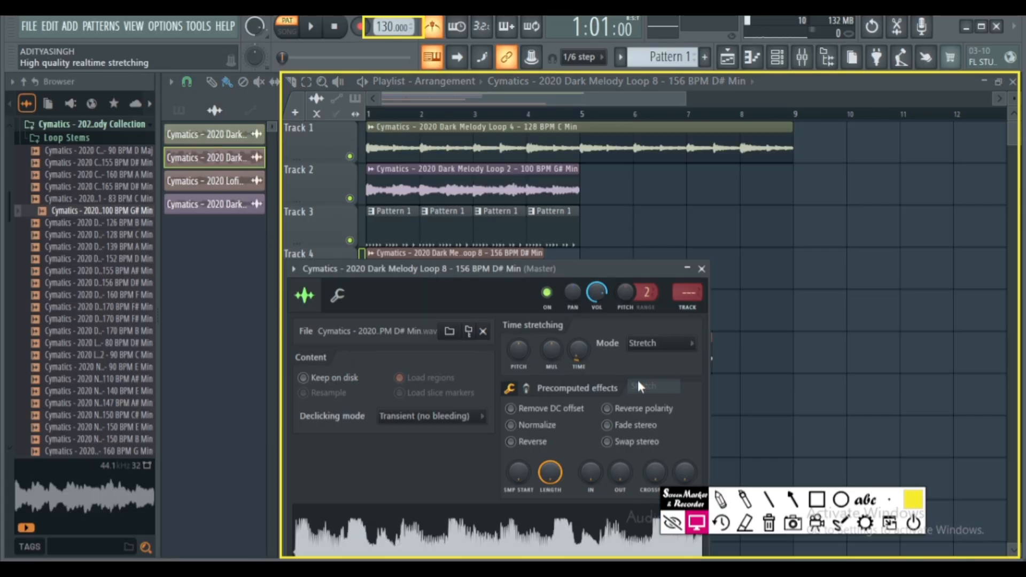
right_click(513, 354)
left_click(528, 361)
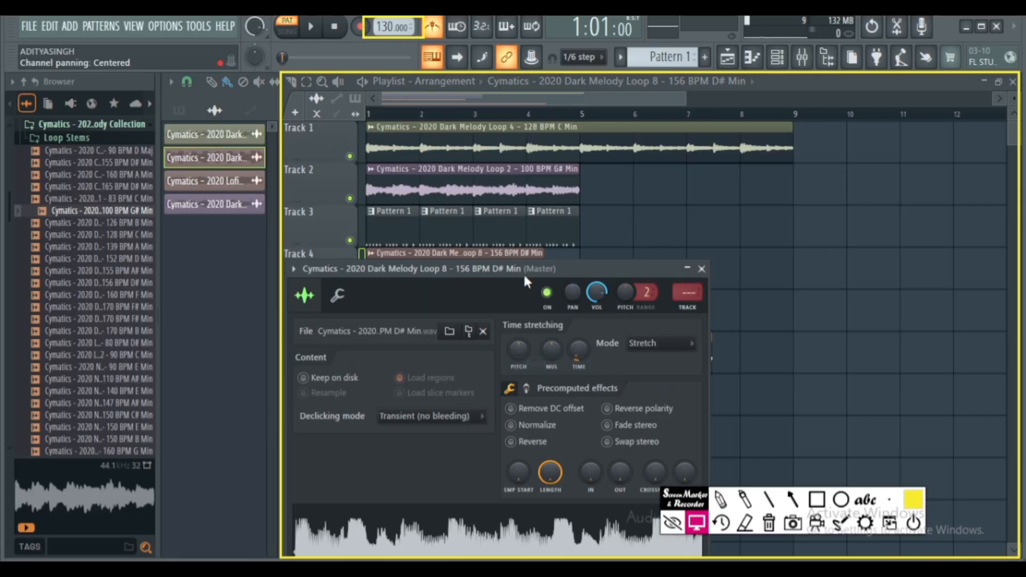
left_click(702, 268)
Fit the Dark Melody Loop 8 clip on Track 4 to the project tempo, entering 156 BPM as its original tempo
right_click(373, 258)
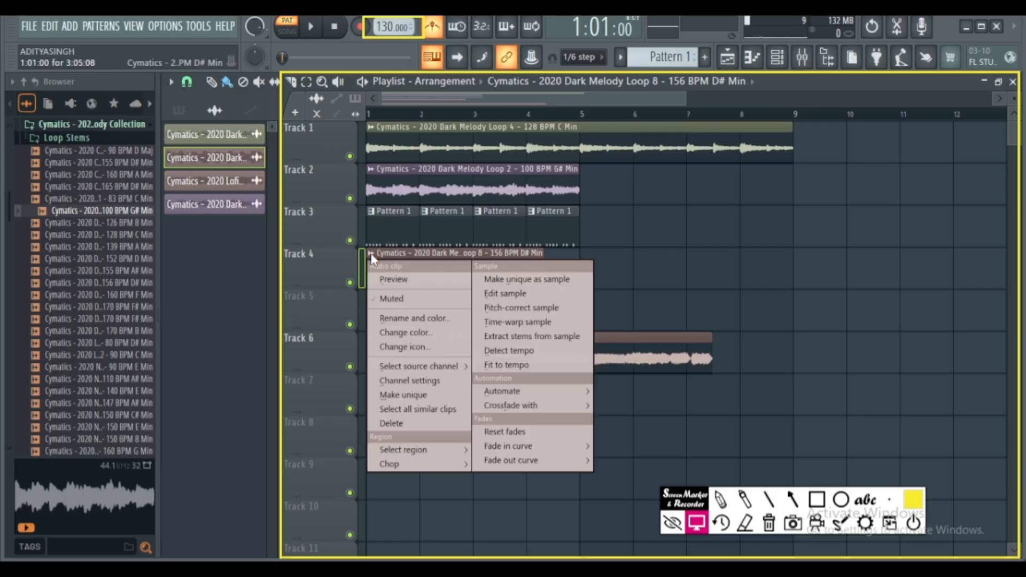
left_click(520, 362)
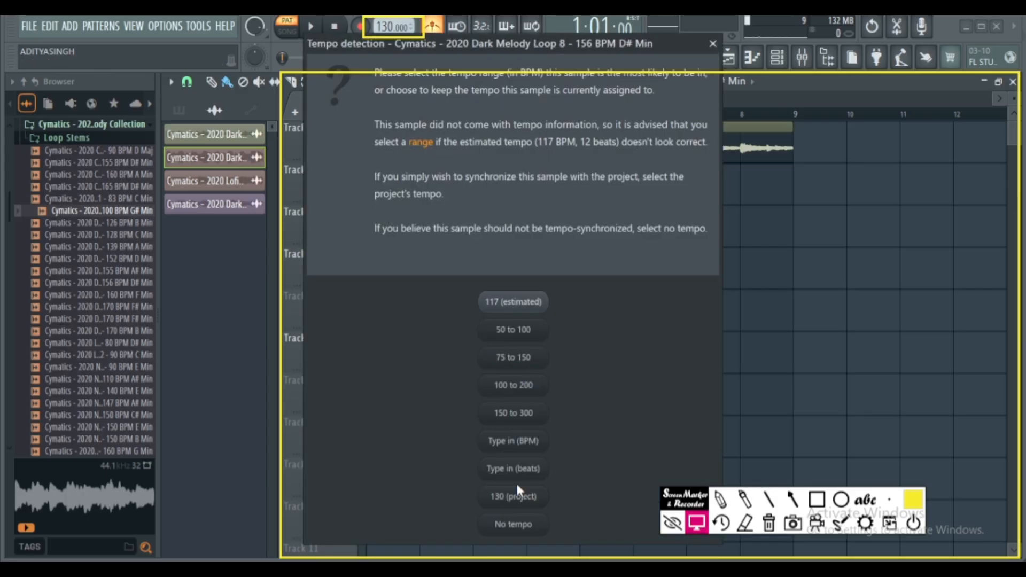
left_click(505, 441)
key("BackSpace")
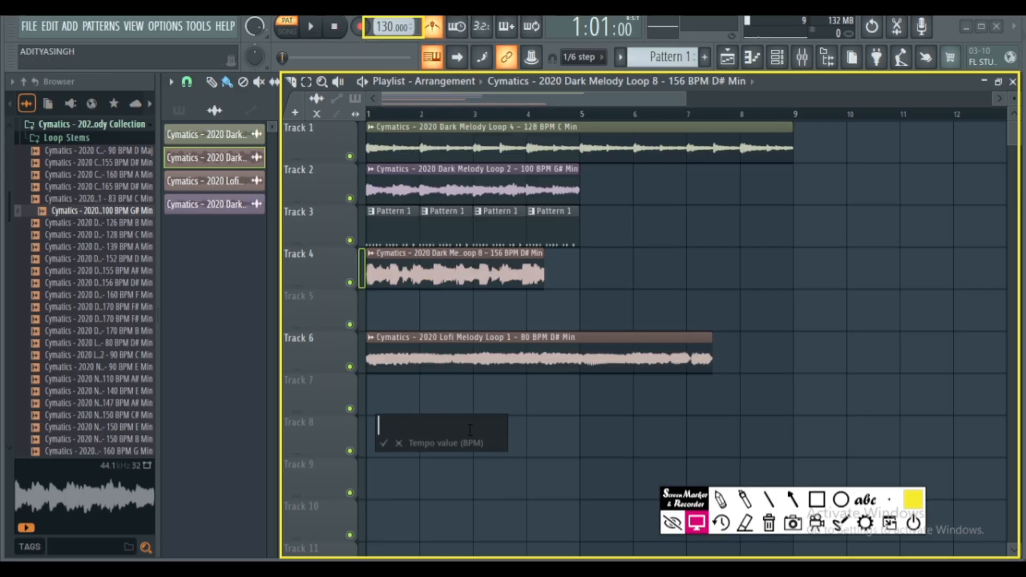
type("156")
key("Return")
Set the time-stretching mode of Lofi Melody Loop 1 on Track 6 to Stretch, reset its stretch pitch and close its settings
double_click(504, 361)
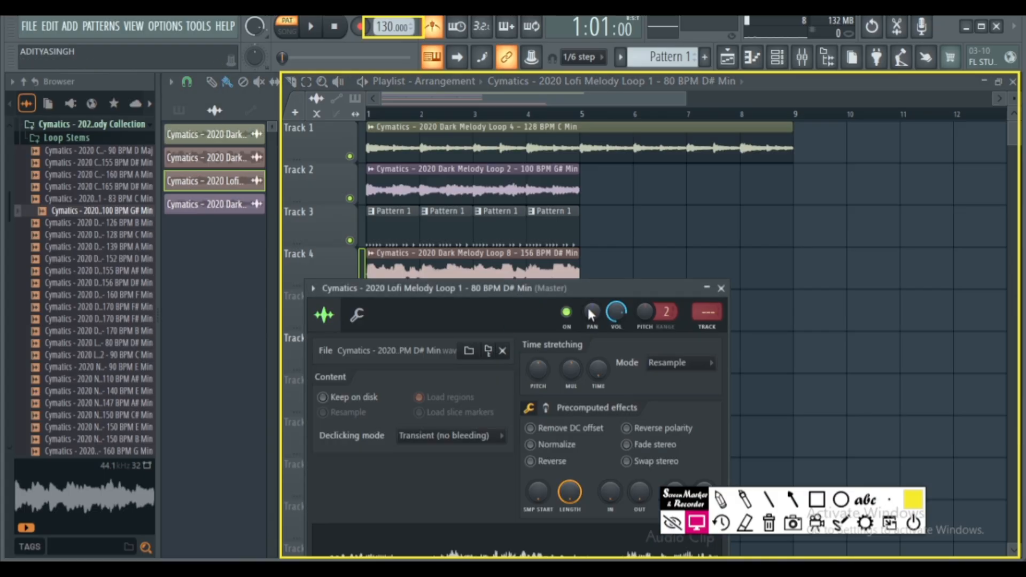
left_click(680, 363)
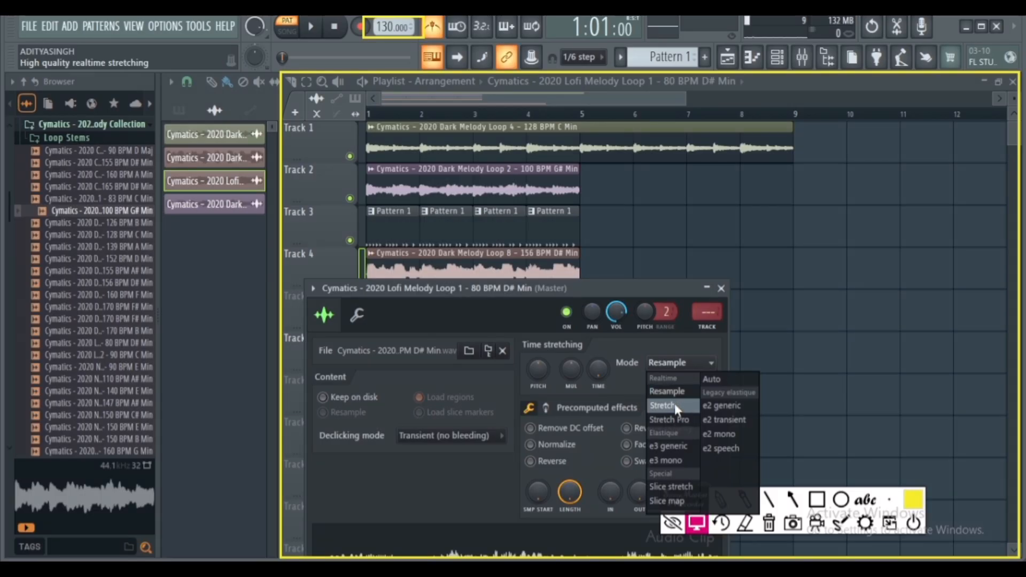
left_click(675, 405)
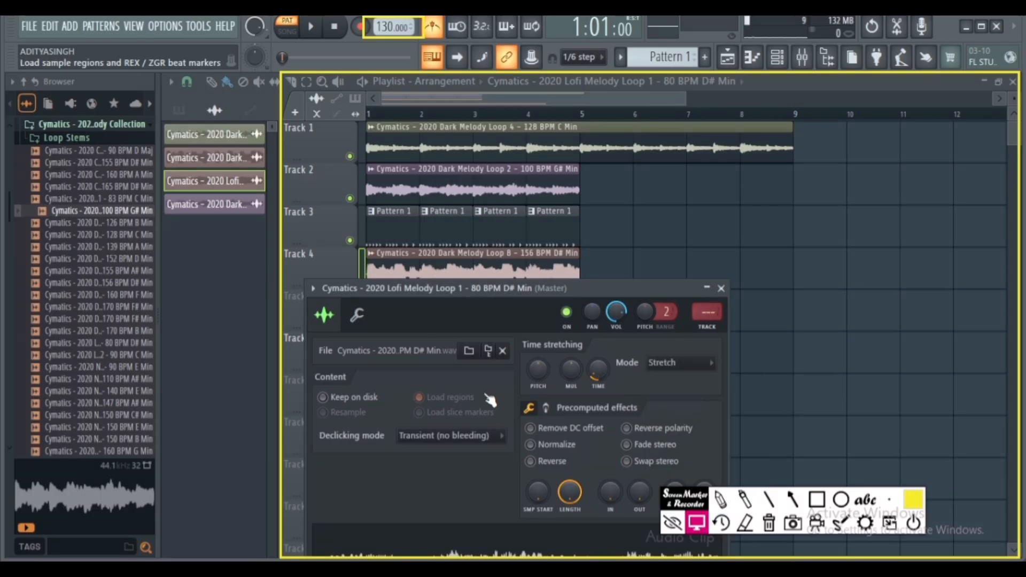
right_click(537, 371)
left_click(543, 382)
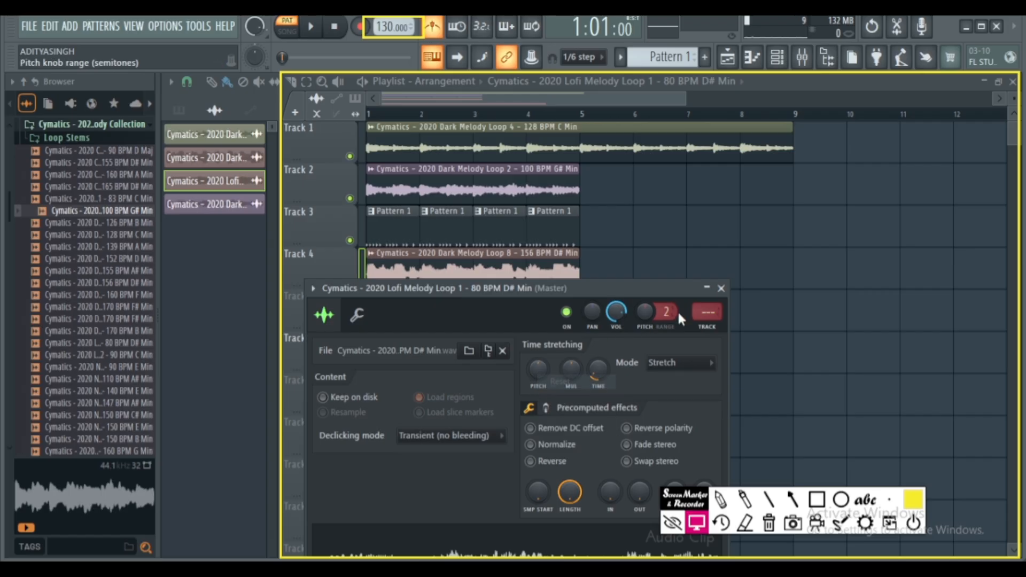
left_click(720, 288)
Fit the Lofi Melody Loop 1 clip on Track 6 to the project tempo, entering 80 BPM as its original tempo
left_click(380, 337)
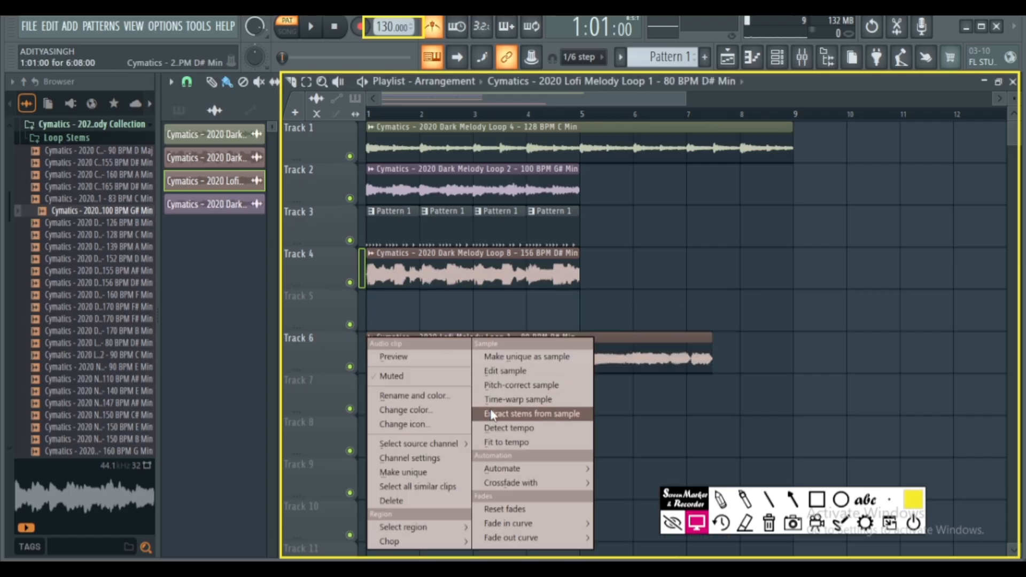
left_click(495, 438)
left_click(503, 443)
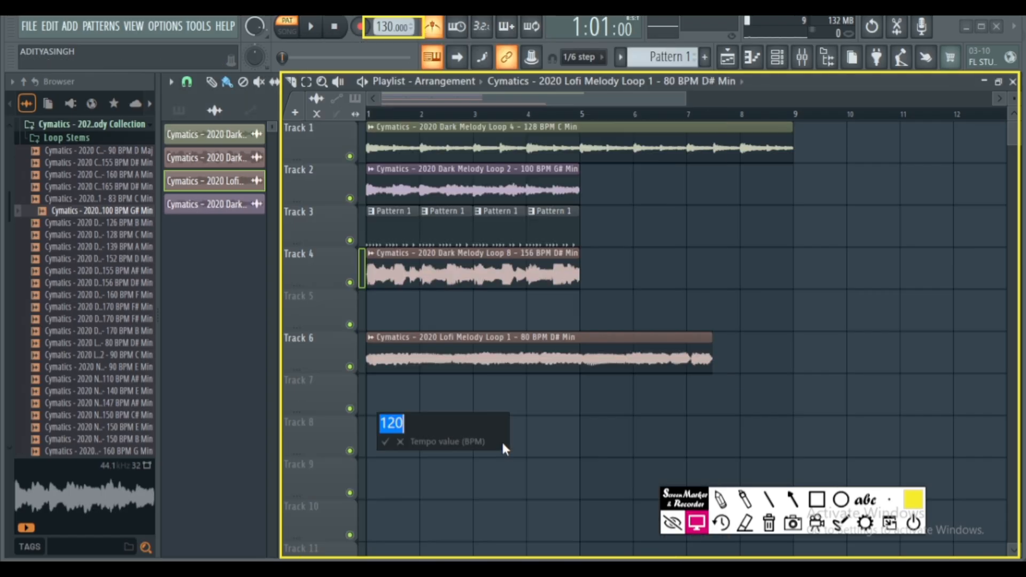
left_click(461, 433)
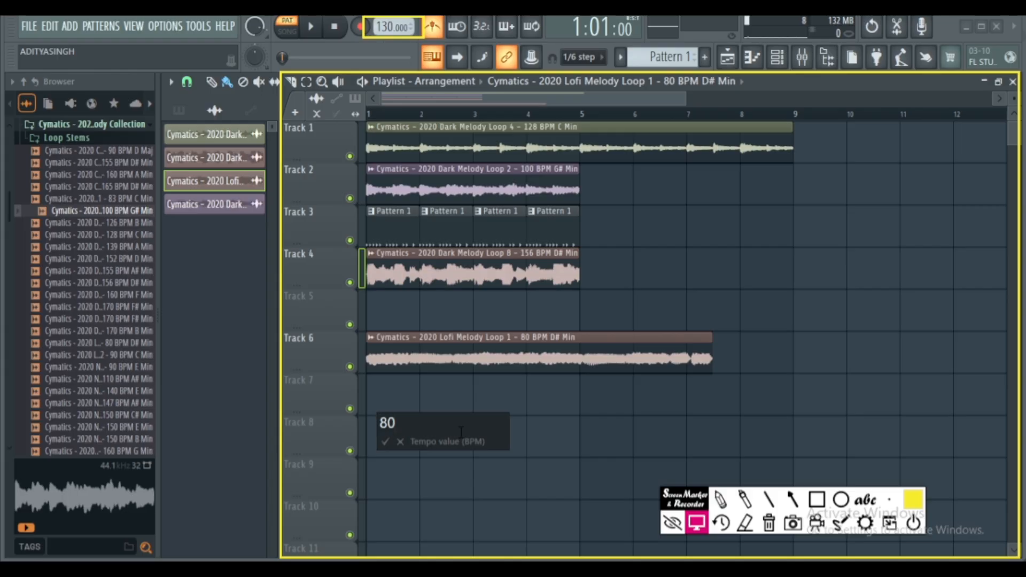
key("Return")
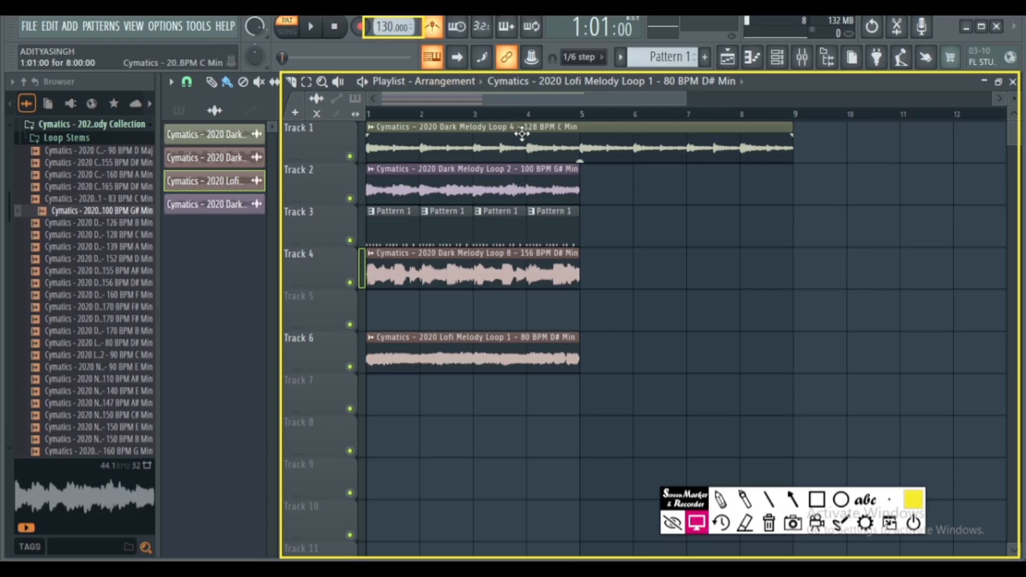
Play the whole arrangement in song mode, moving the Lofi Melody Loop 1 clip to Track 5 during playback, and stop it
left_click(287, 31)
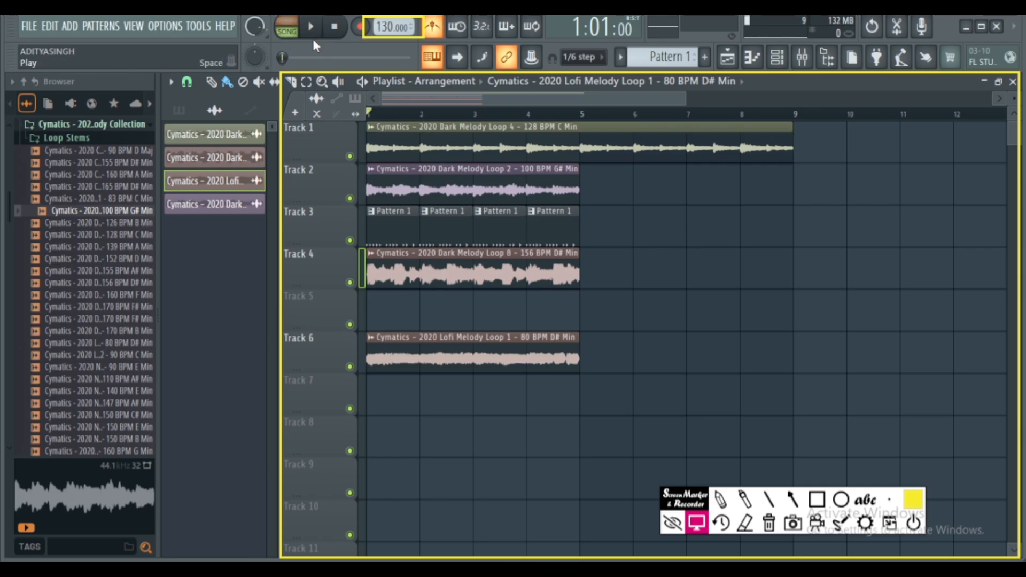
key("space")
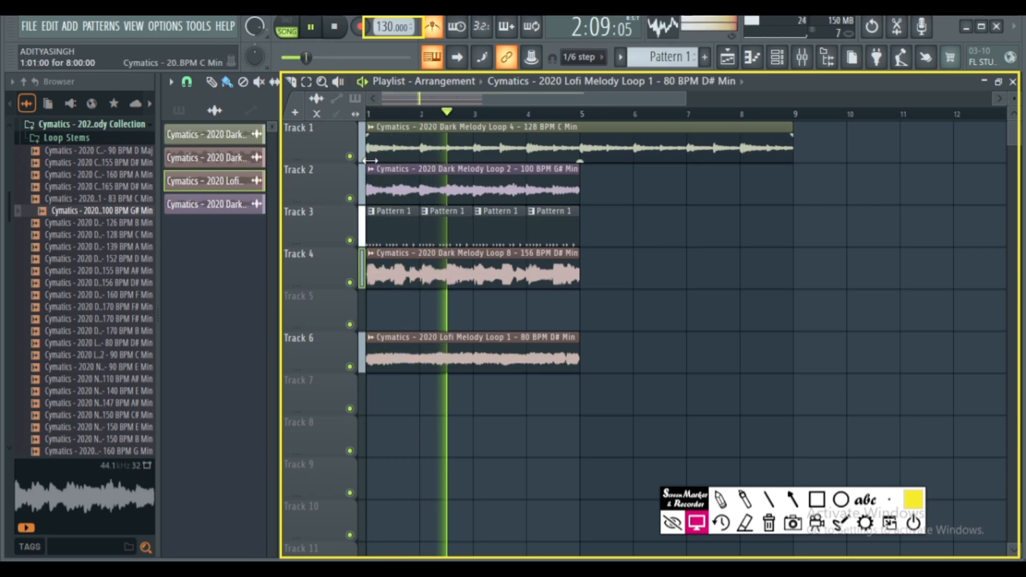
left_click_drag(463, 331, 458, 296)
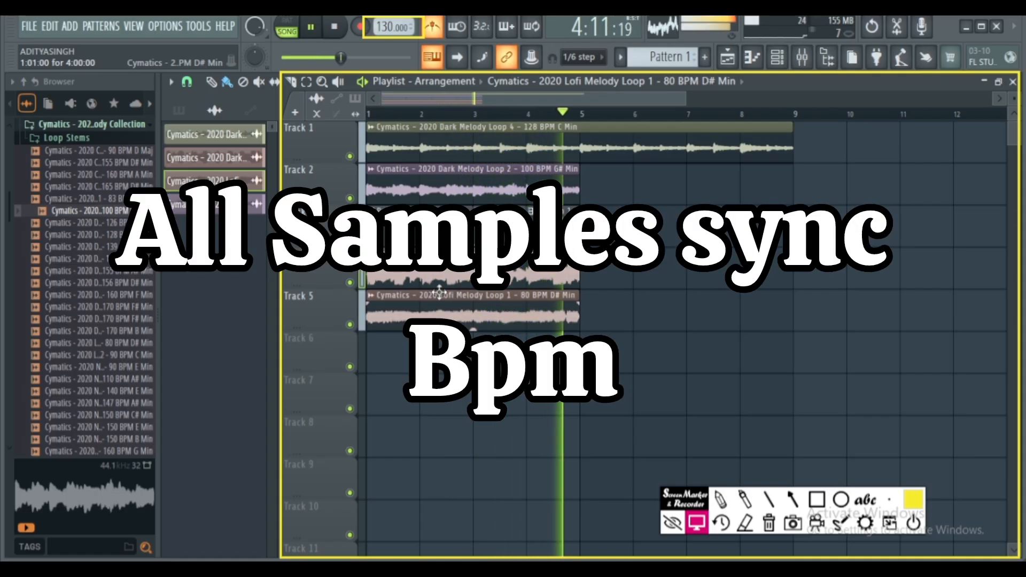
key("space")
Mute Track 2, solo Track 1, and play Dark Melody Loop 4 on its own before stopping playback
left_click(350, 199)
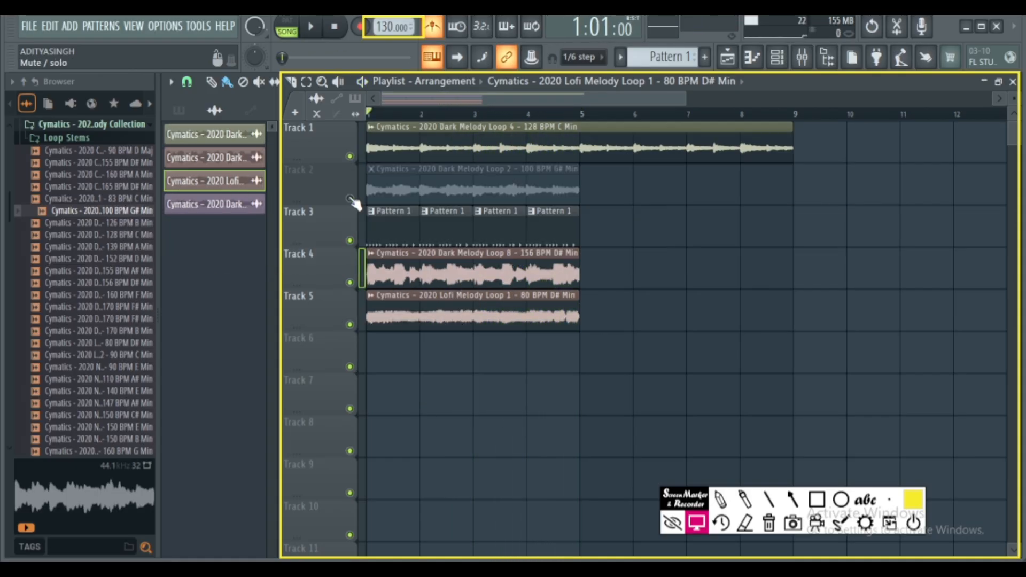
right_click(350, 157)
key("space")
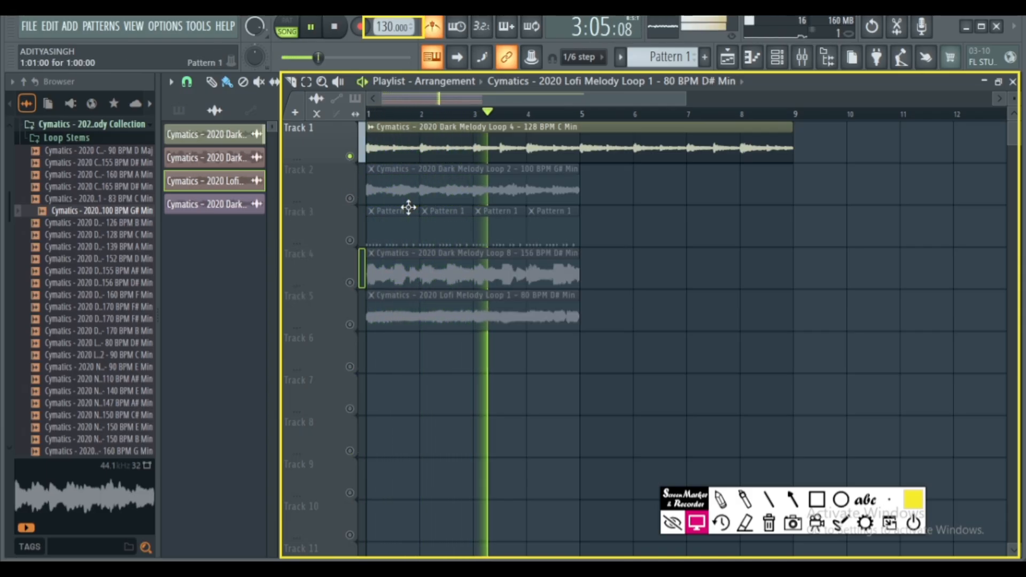
key("space")
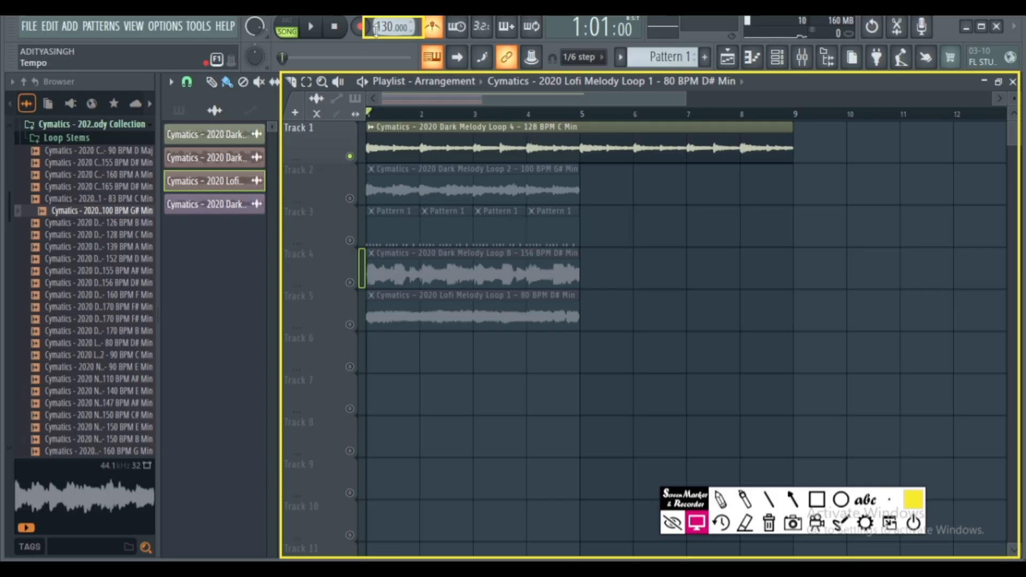
Raise the project tempo to 160 BPM, finishing with the preset tempo value
scroll(381, 29, "up", 2)
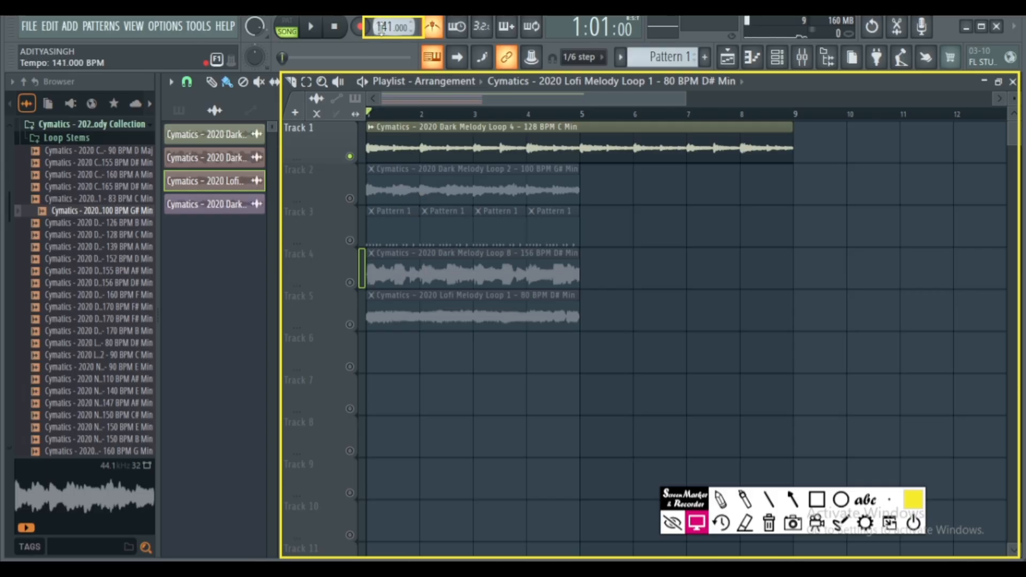
scroll(381, 30, "up", 5)
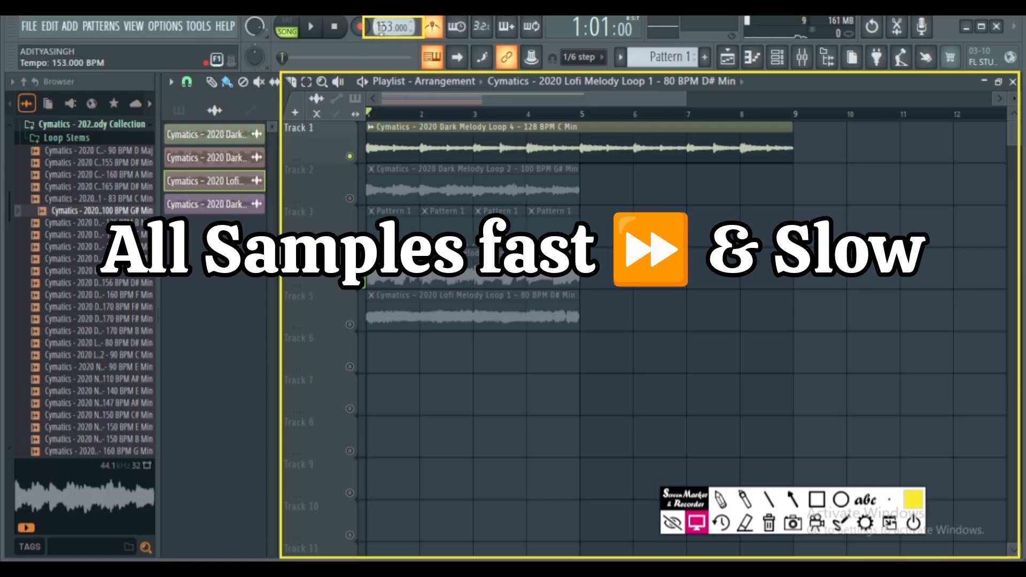
scroll(381, 29, "down", 2)
right_click(381, 30)
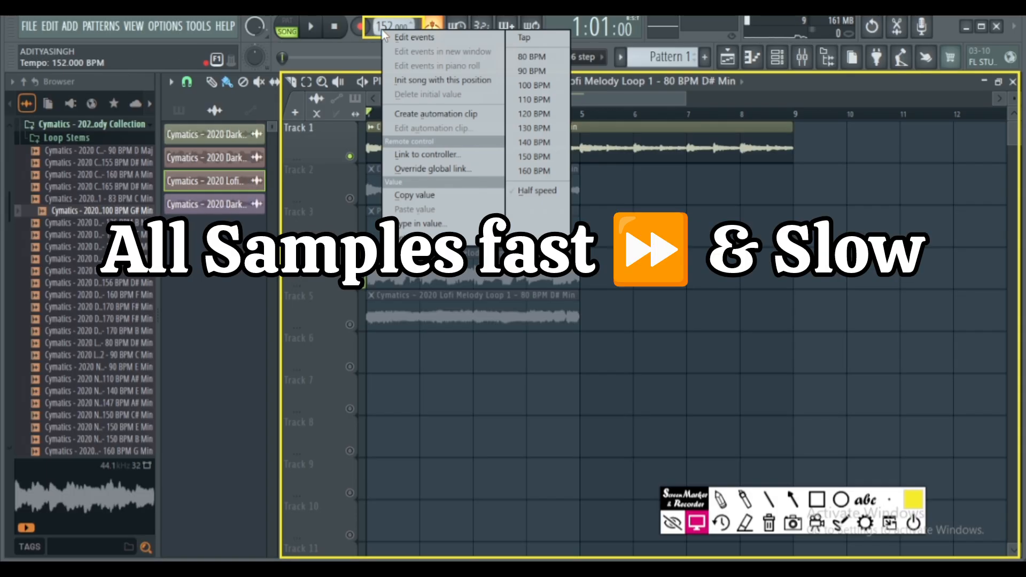
left_click(528, 171)
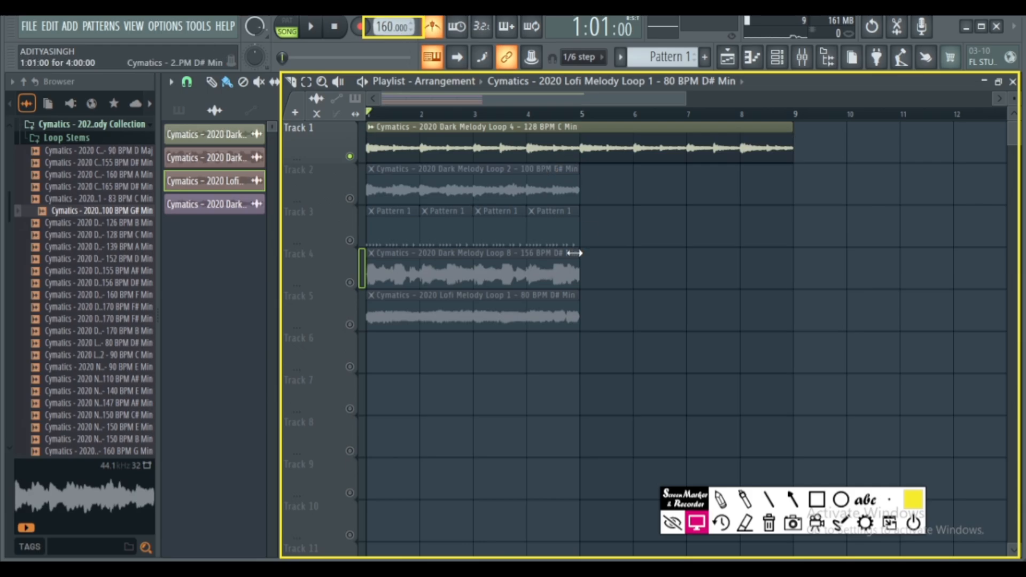
Check the time-stretching settings of Dark Melody Loop 4 and Dark Melody Loop 2, and play the soloed Track 1 loop before stopping
double_click(495, 154)
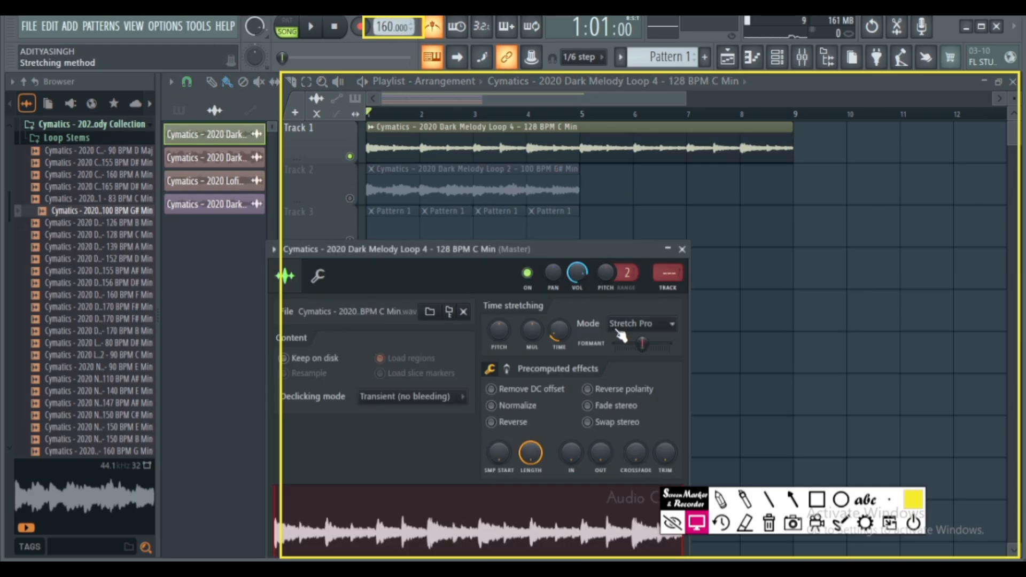
left_click(682, 249)
double_click(521, 178)
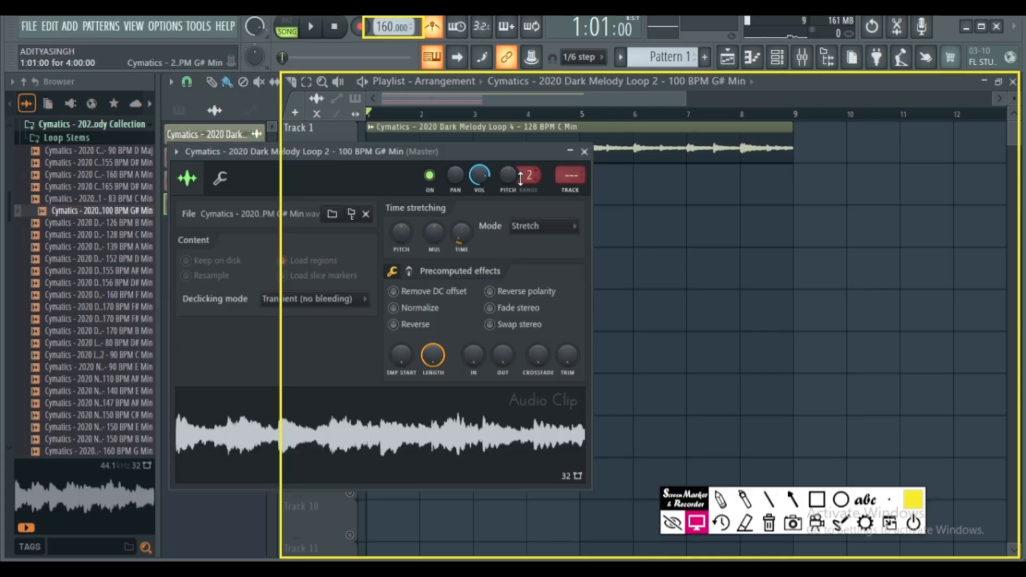
left_click(585, 152)
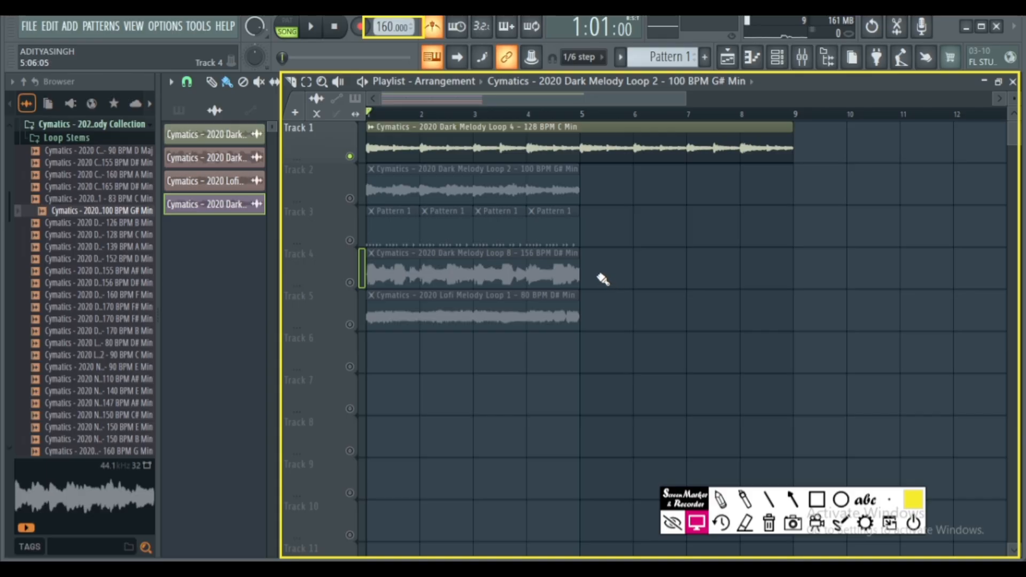
key("space")
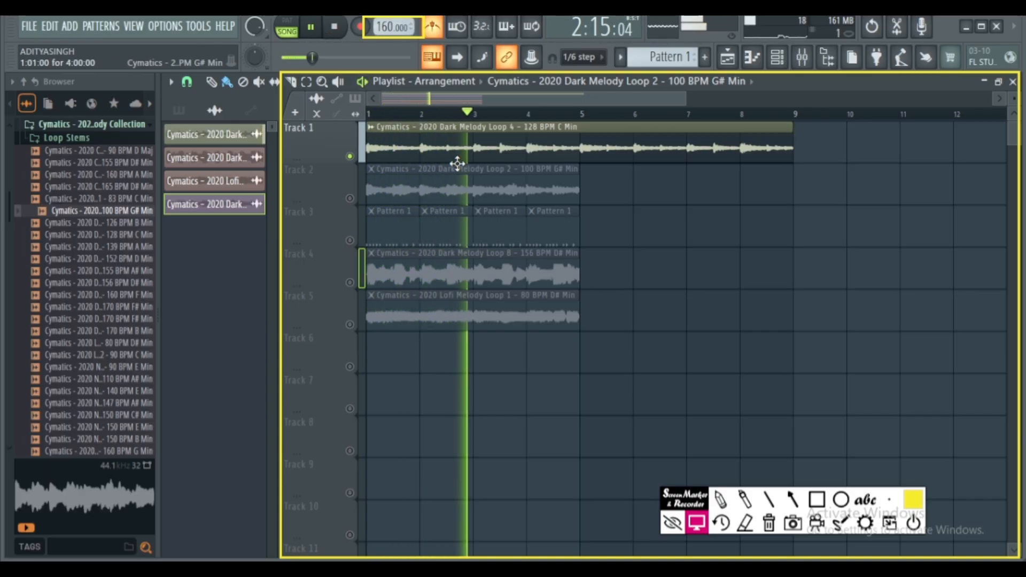
key("space")
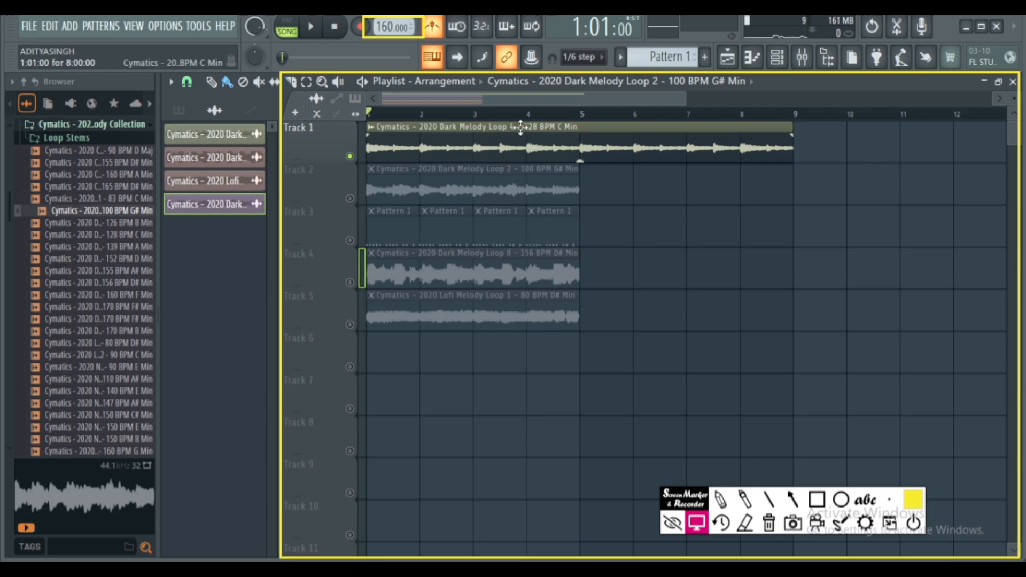
left_click(817, 499)
left_click_drag(605, 129, 478, 122)
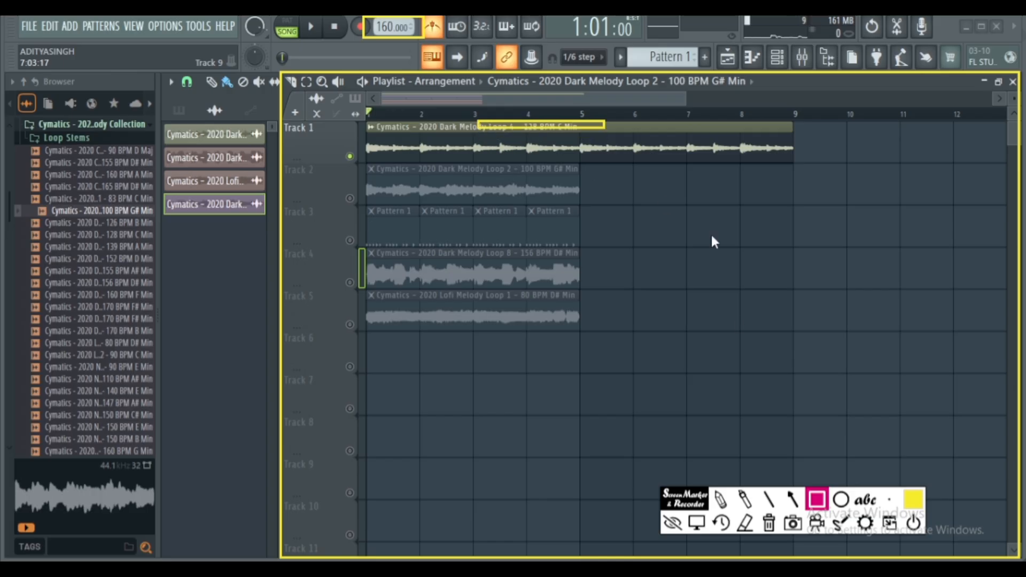
left_click(746, 528)
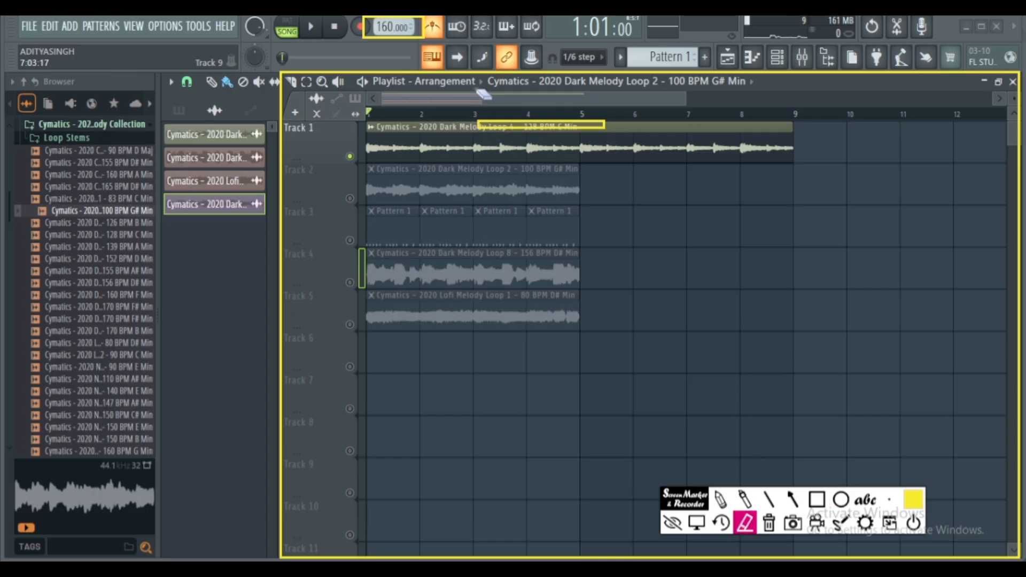
left_click(490, 122)
Frame the "Loop 4 - 128 BPM C Min" part of the Track 1 clip title with a yellow rectangle, and leave drawing mode
left_click(816, 497)
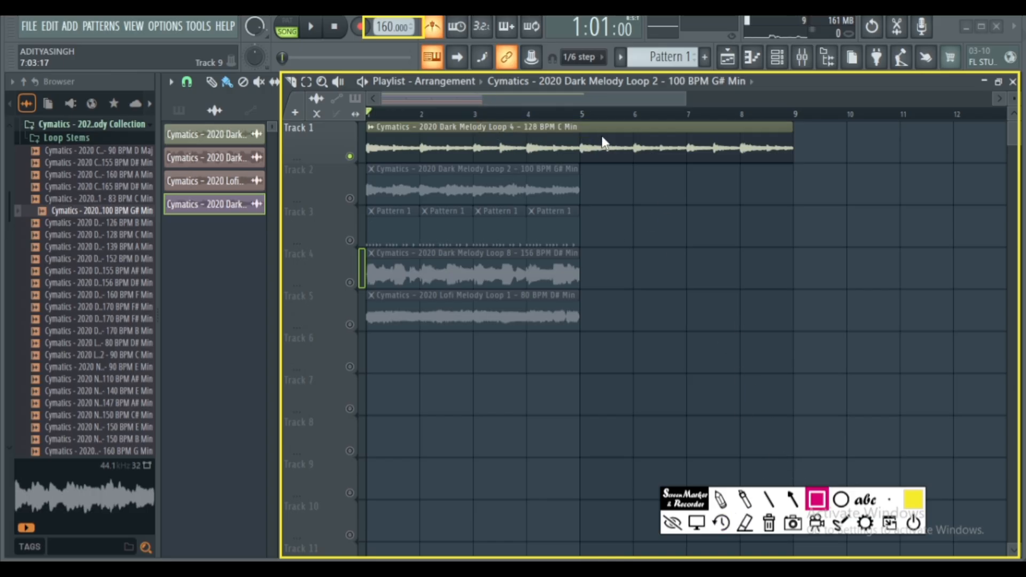
left_click_drag(502, 138, 481, 122)
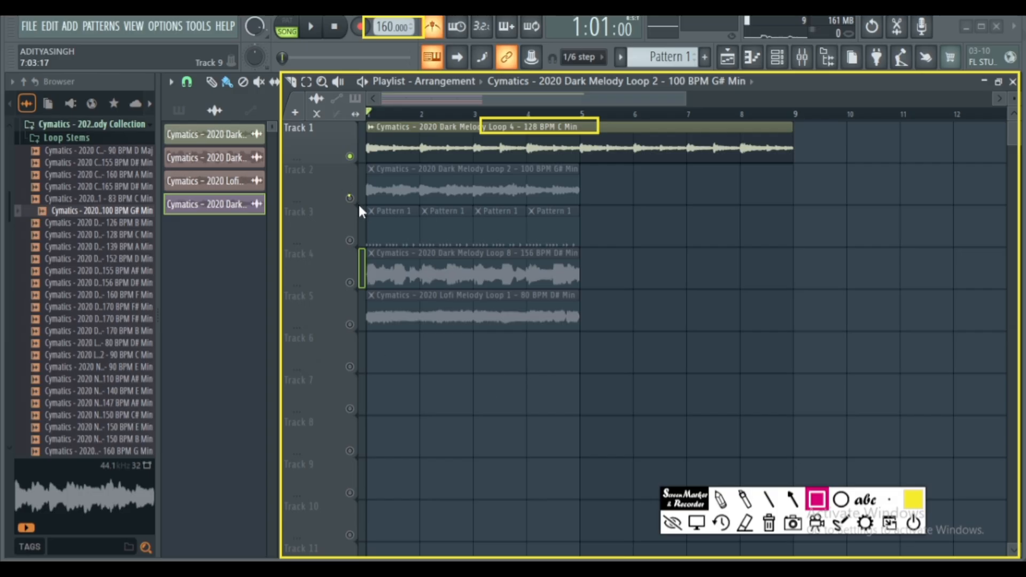
left_click(696, 522)
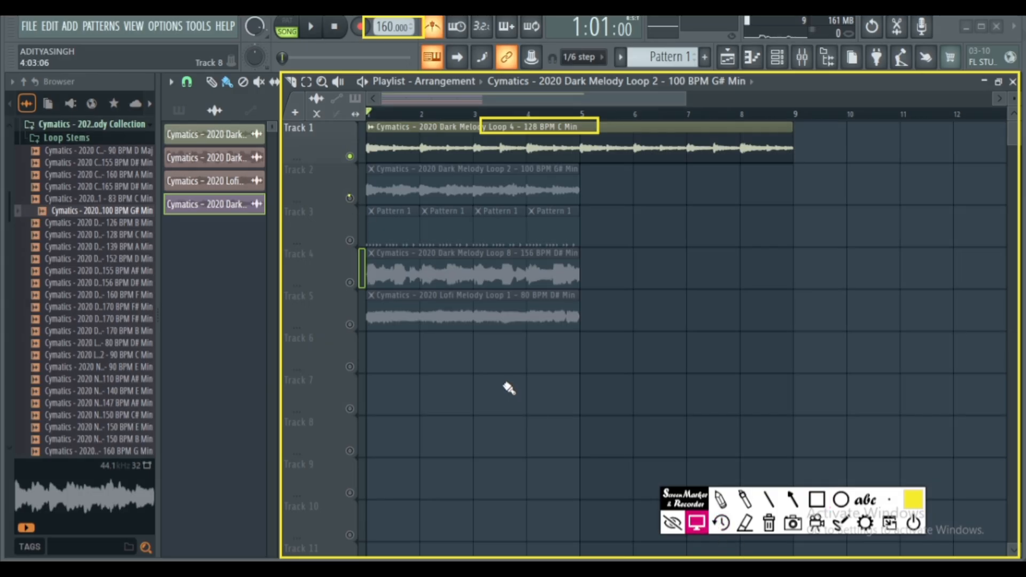
Unmute Track 2, mute Track 1, and play Dark Melody Loop 2 on its own before stopping playback
left_click(349, 198)
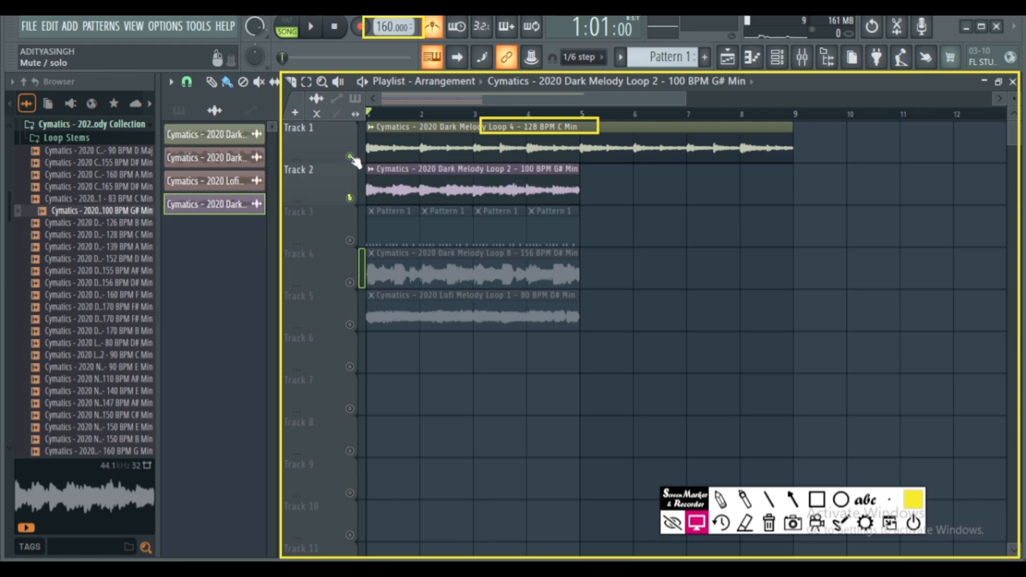
left_click(349, 156)
key("space")
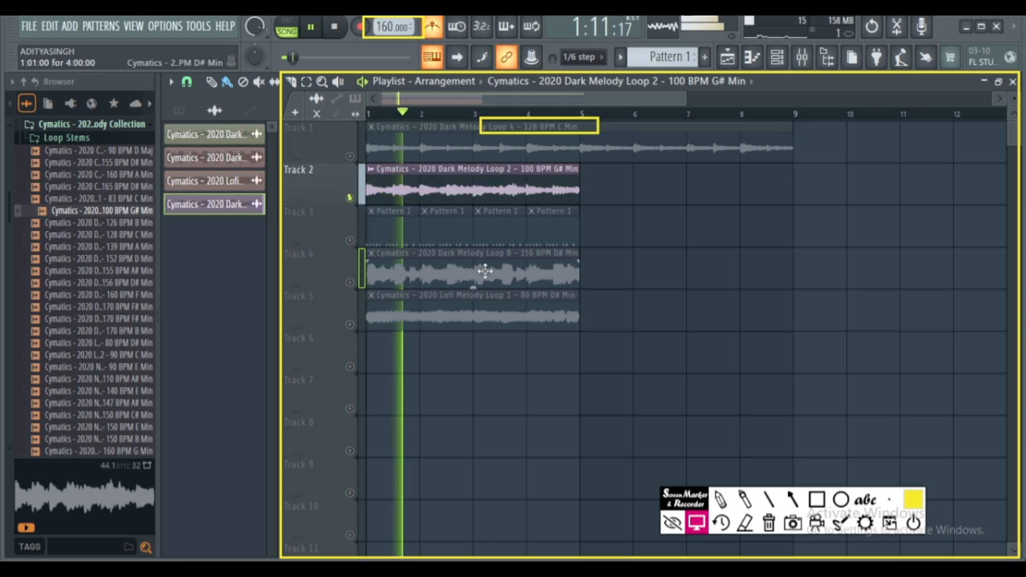
key("space")
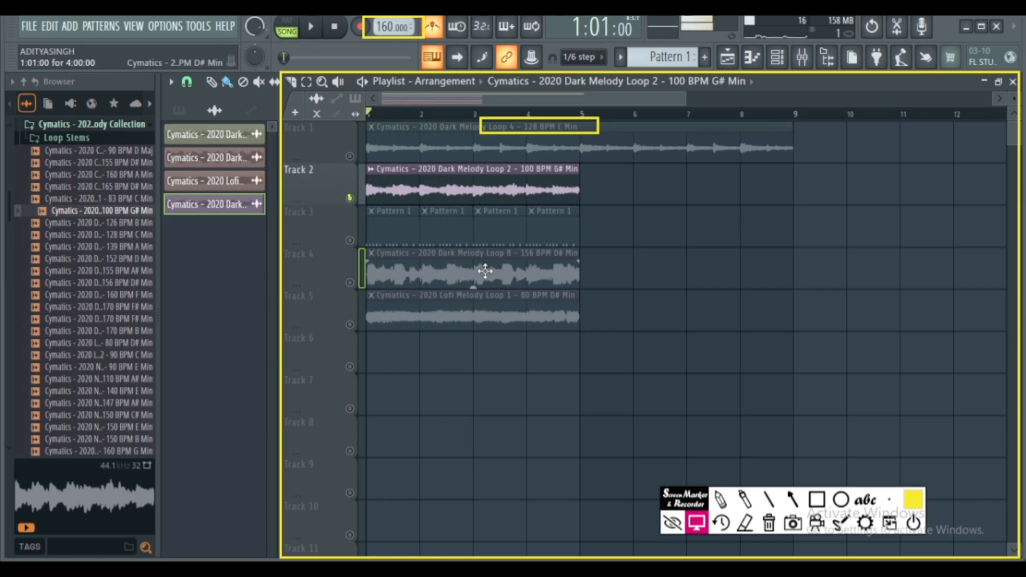
Set the project tempo to 120 BPM and play the Track 2 loop at that tempo before stopping
right_click(379, 30)
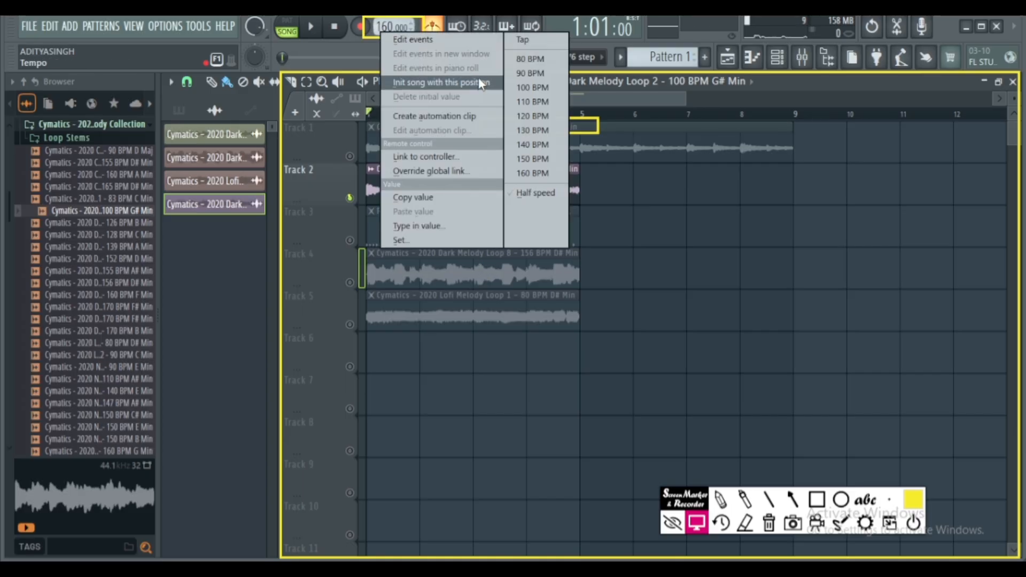
left_click(521, 113)
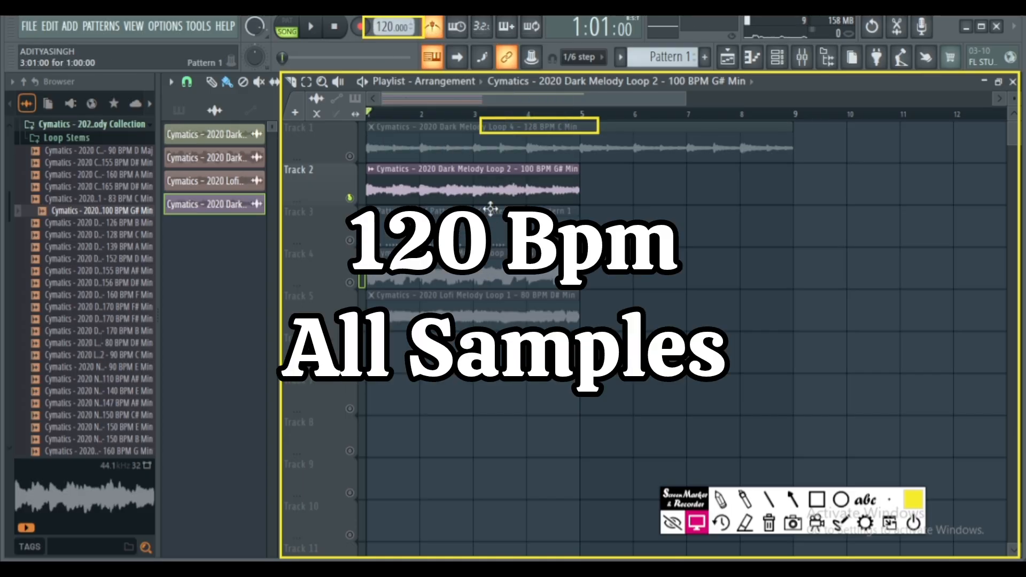
key("space")
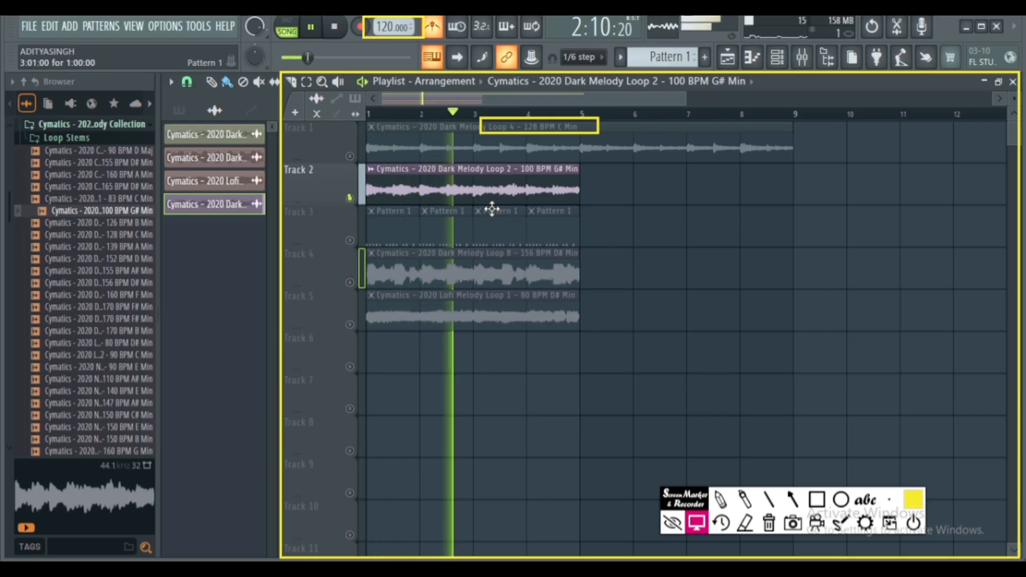
key("space")
Unmute Track 3 and play Pattern 1 together with the Track 2 melody loop before stopping playback
left_click(350, 240)
key("space")
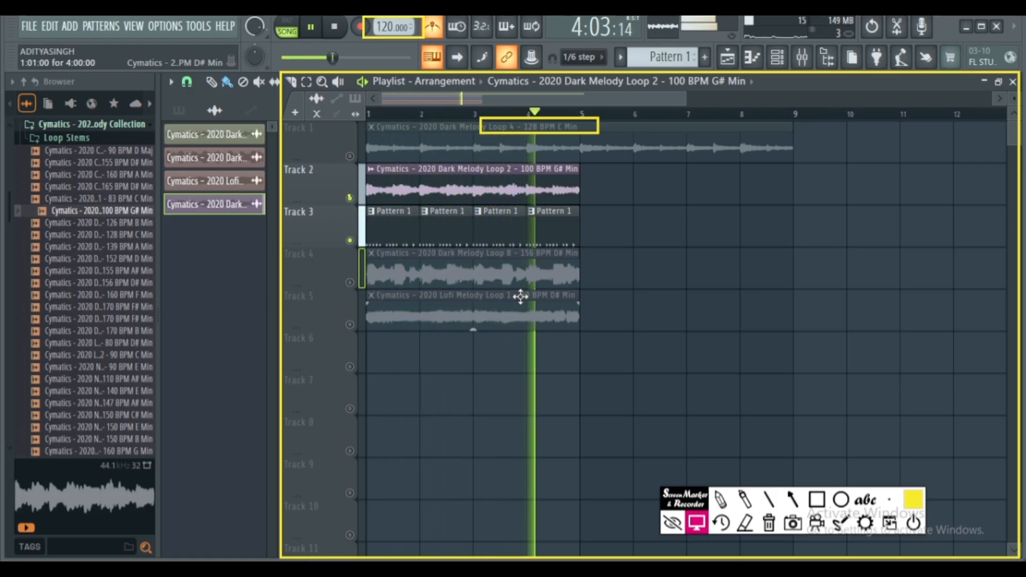
key("space")
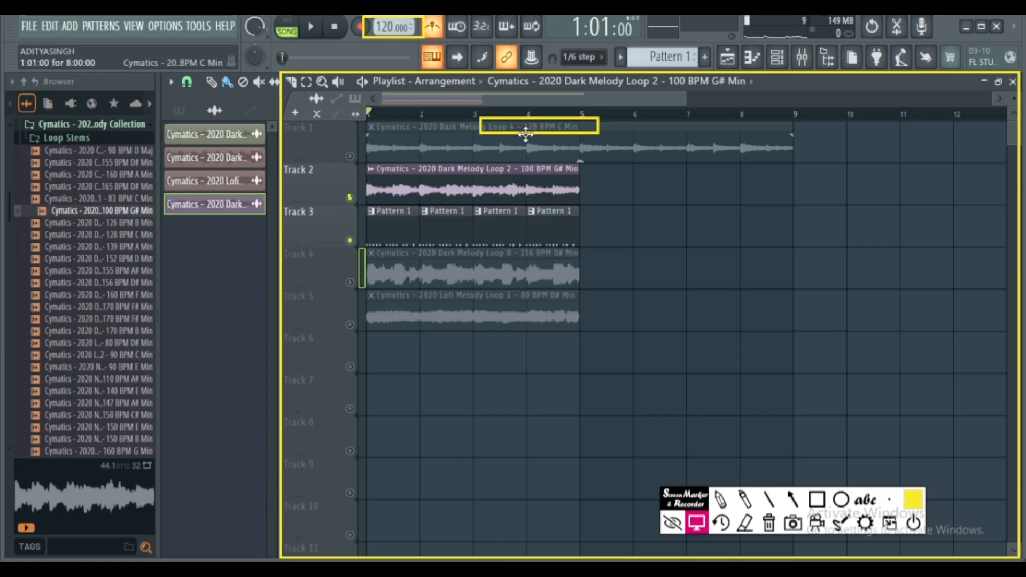
Review the time-stretching settings and sample options of the Dark Melody Loop 4 clip on Track 1, and move the playhead to bar 6
double_click(427, 142)
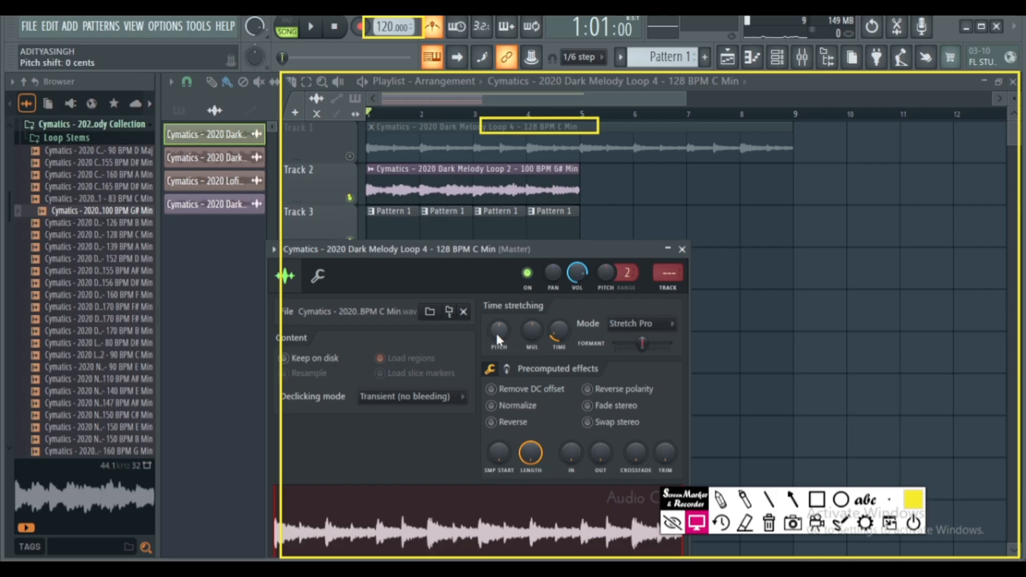
left_click(683, 249)
right_click(372, 132)
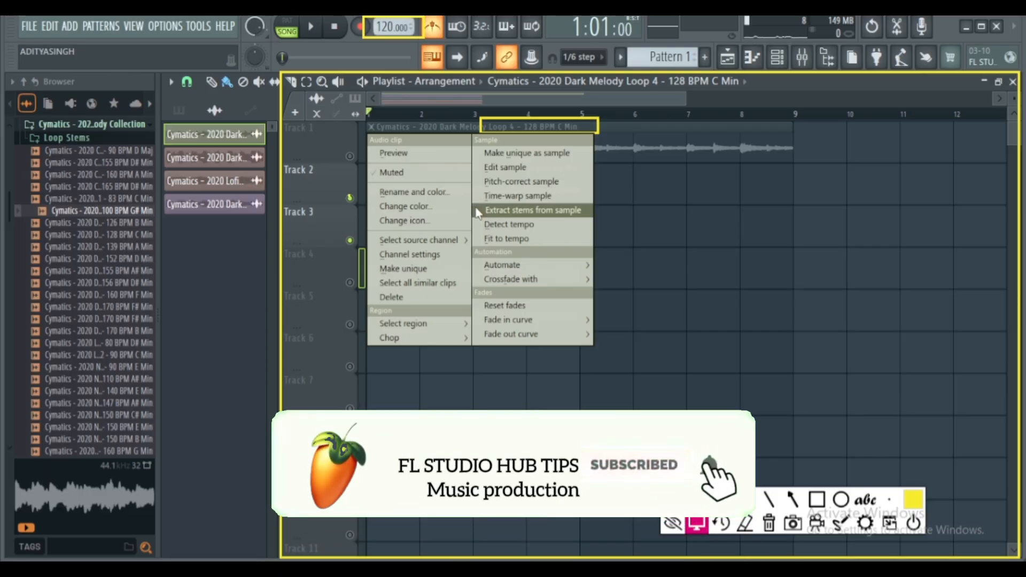
left_click(645, 113)
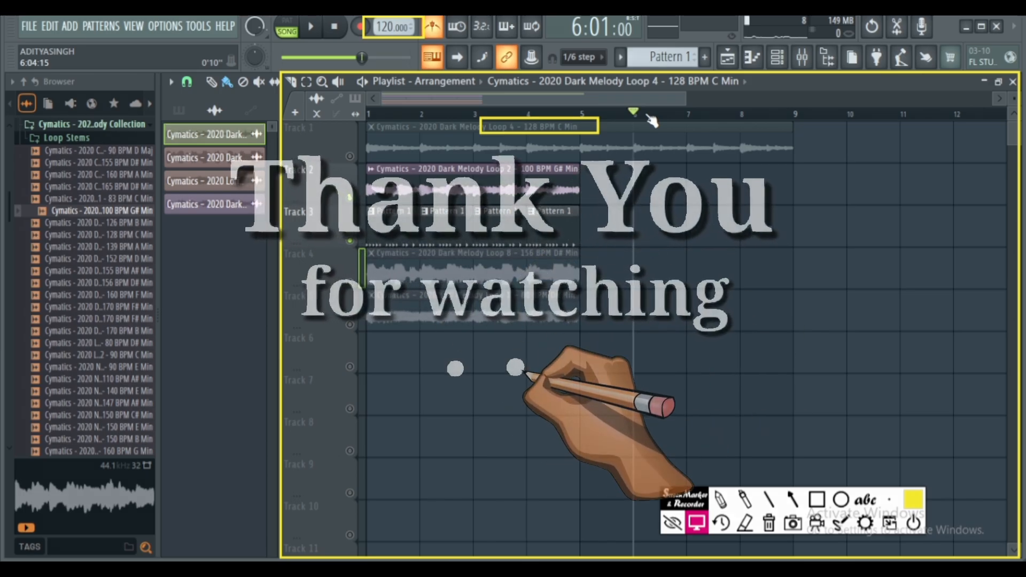